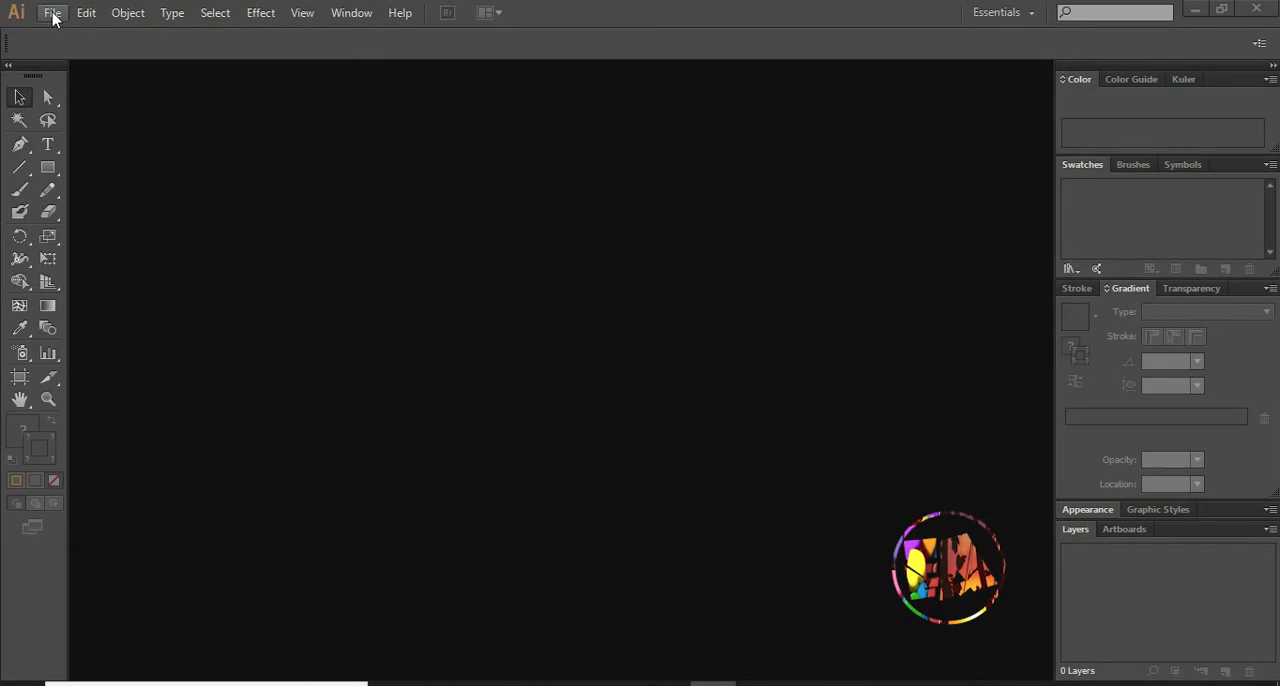
# - Create a new custom document 1280 pt wide and 720 pt high
pyautogui.click(66, 37)
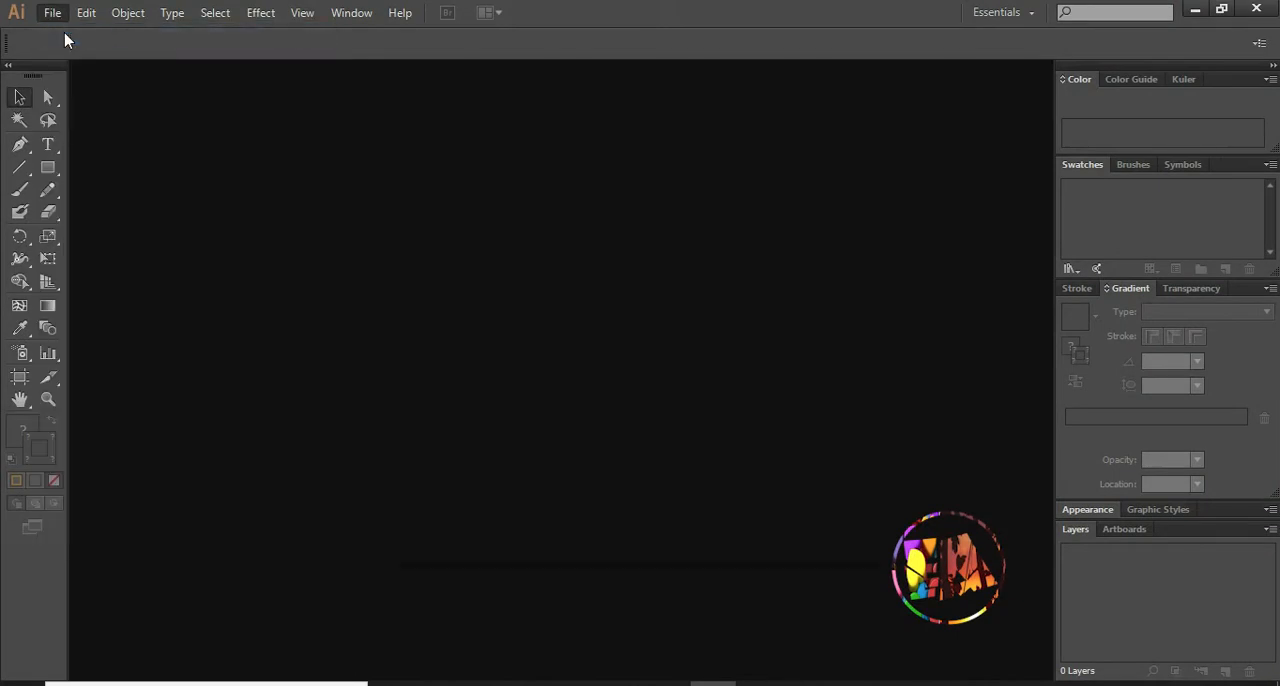
pyautogui.click(576, 337)
pyautogui.click(580, 367)
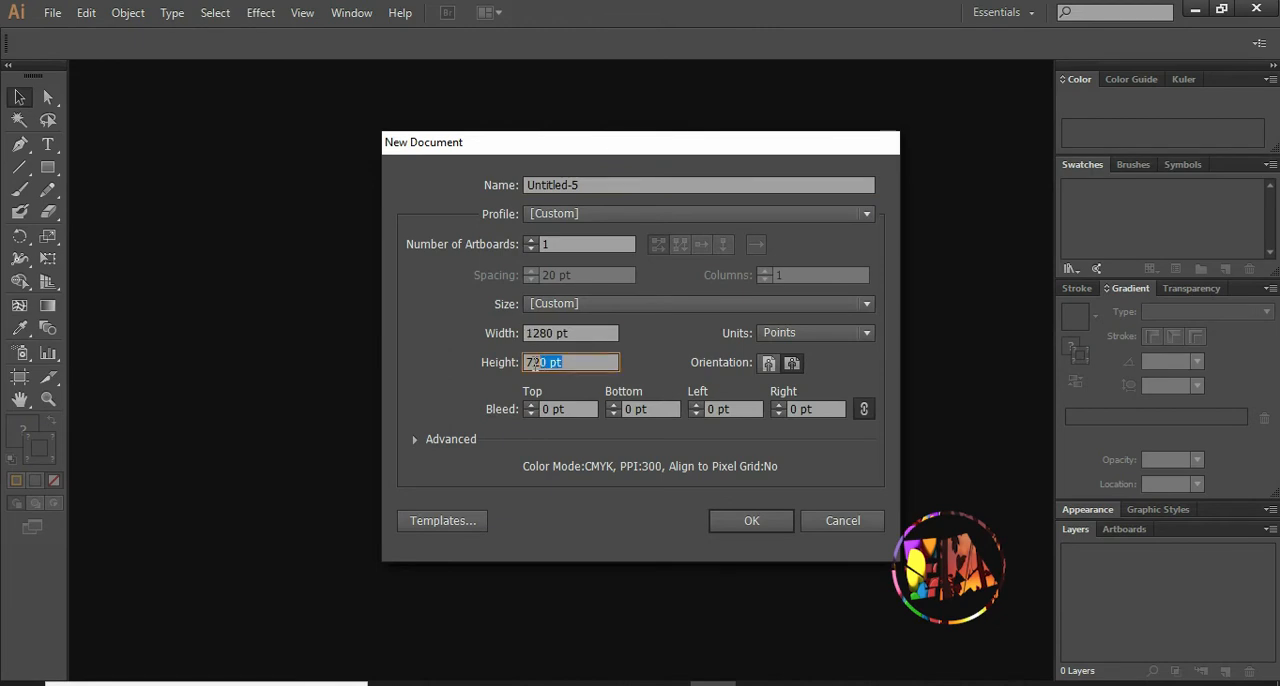
pyautogui.click(752, 521)
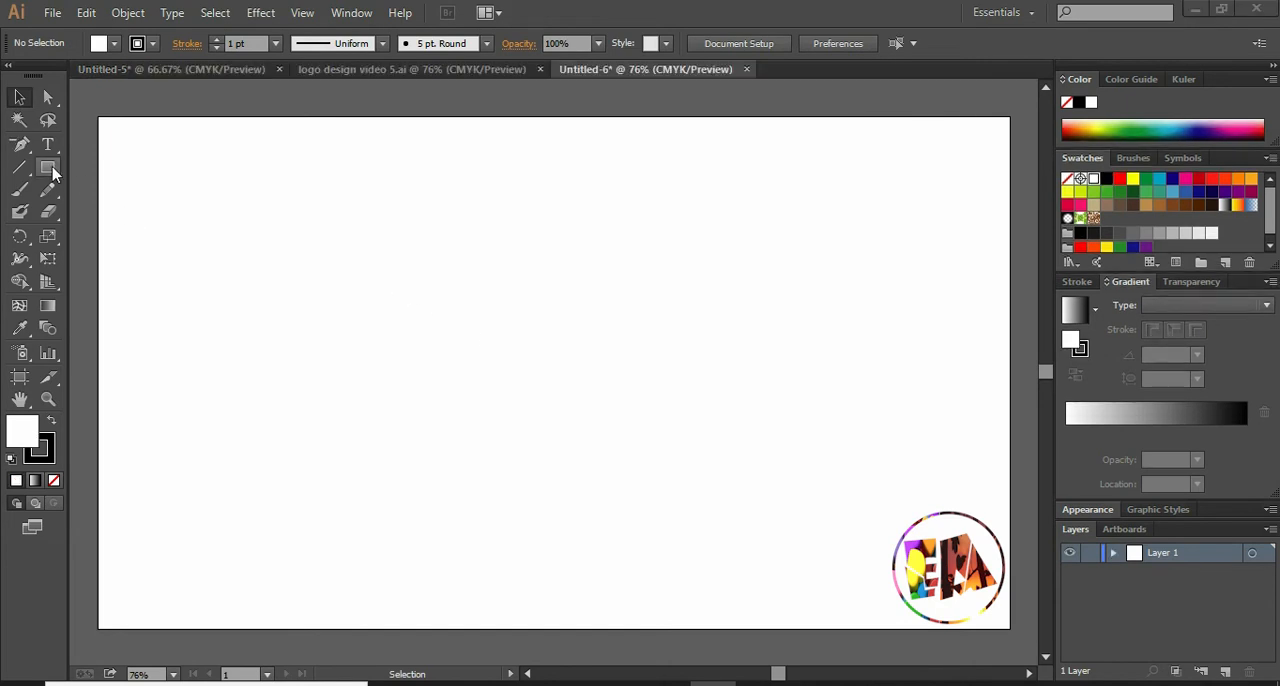
# - Draw a large circle with no fill and a 1 pt black stroke, plus a small circle inside it
pyautogui.click(49, 169)
pyautogui.click(50, 170)
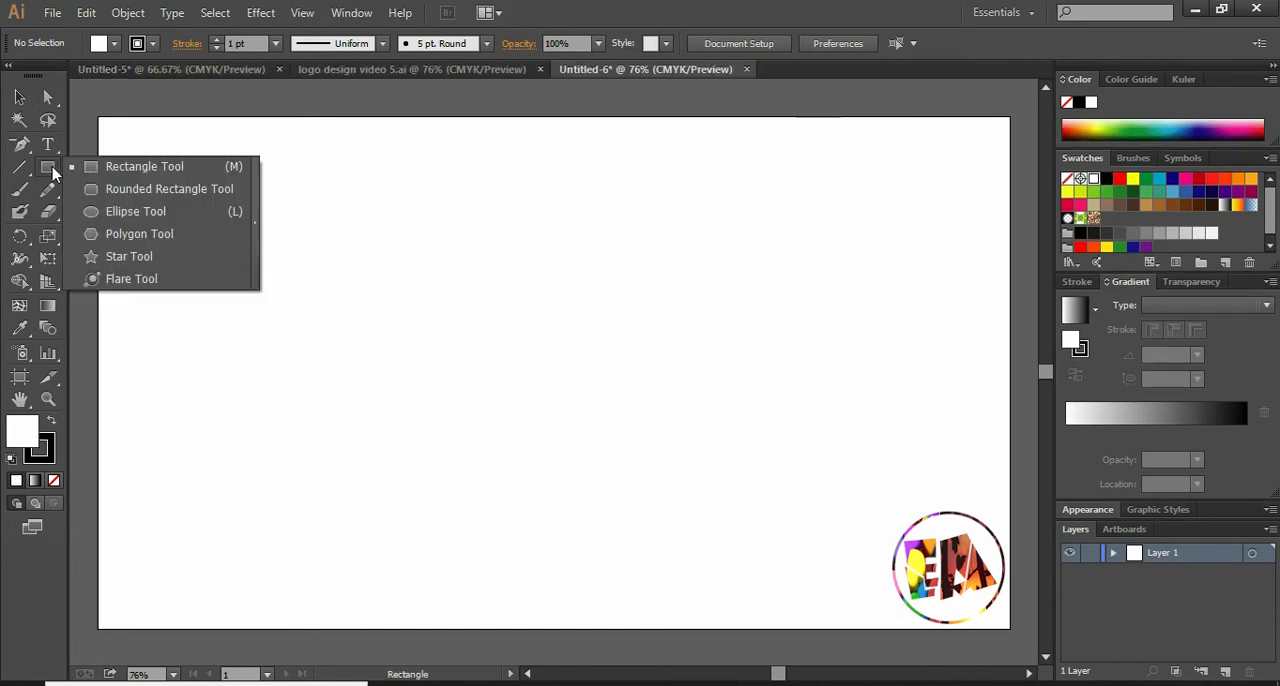
pyautogui.click(100, 211)
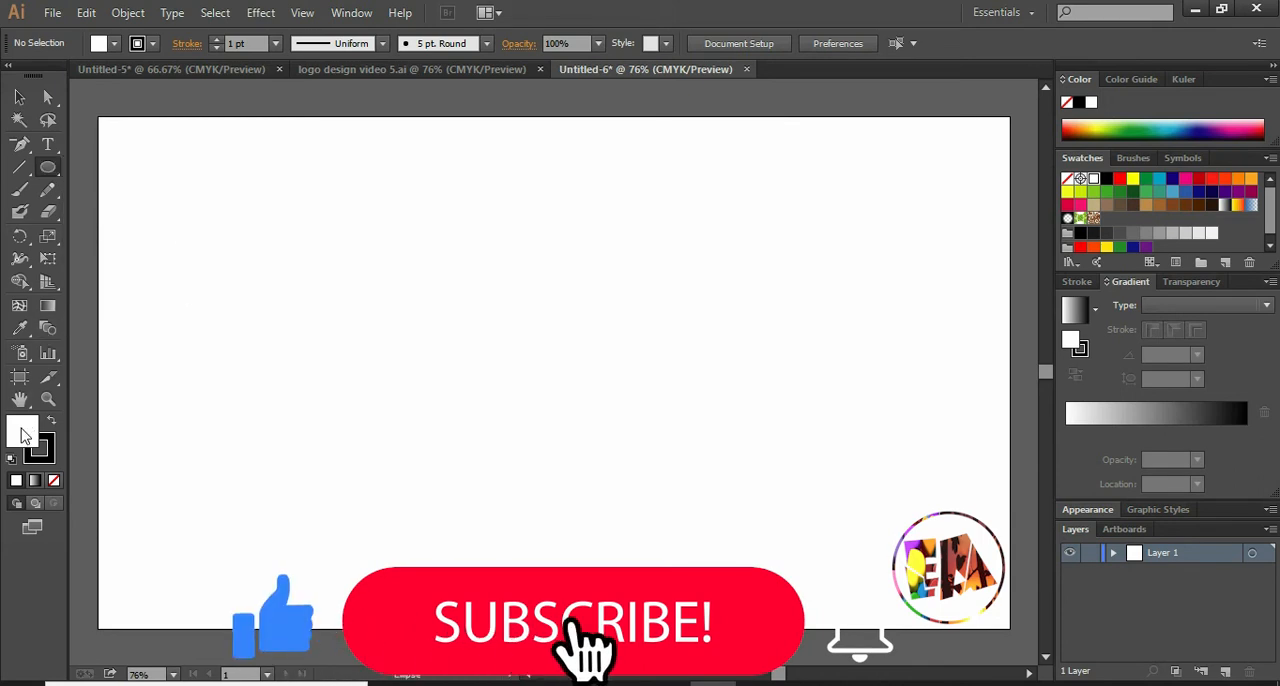
pyautogui.click(54, 480)
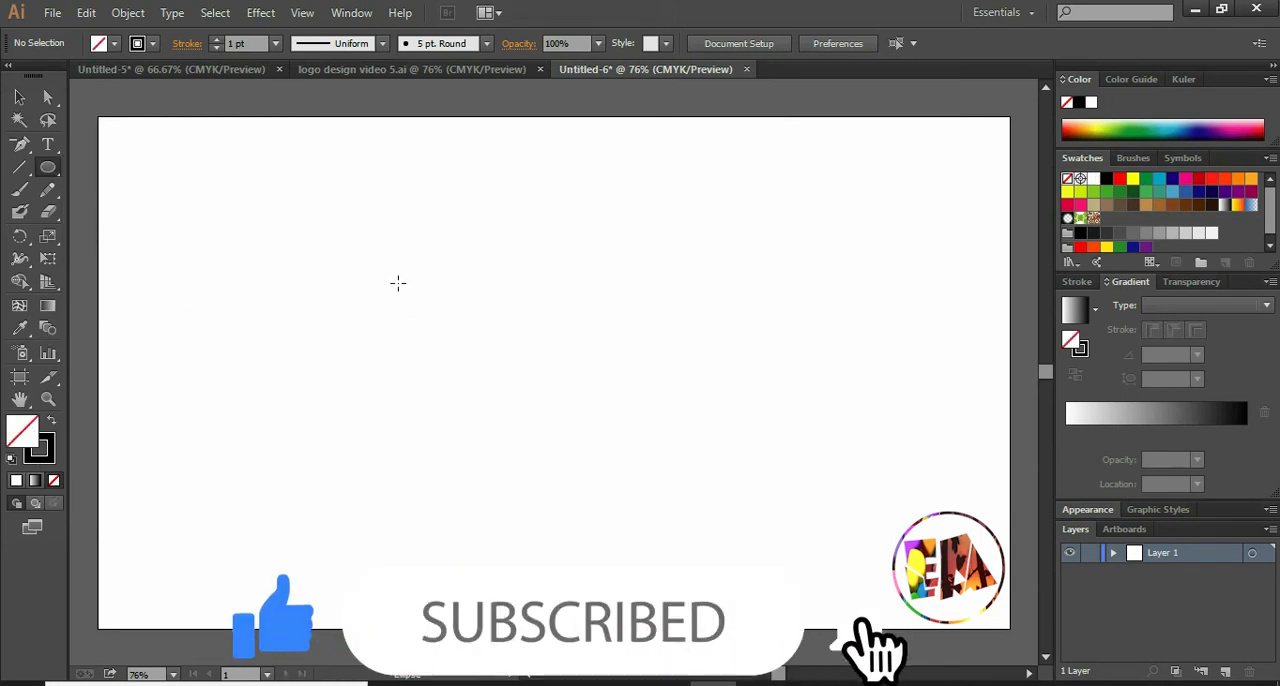
pyautogui.moveTo(391, 258); pyautogui.dragTo(718, 385)
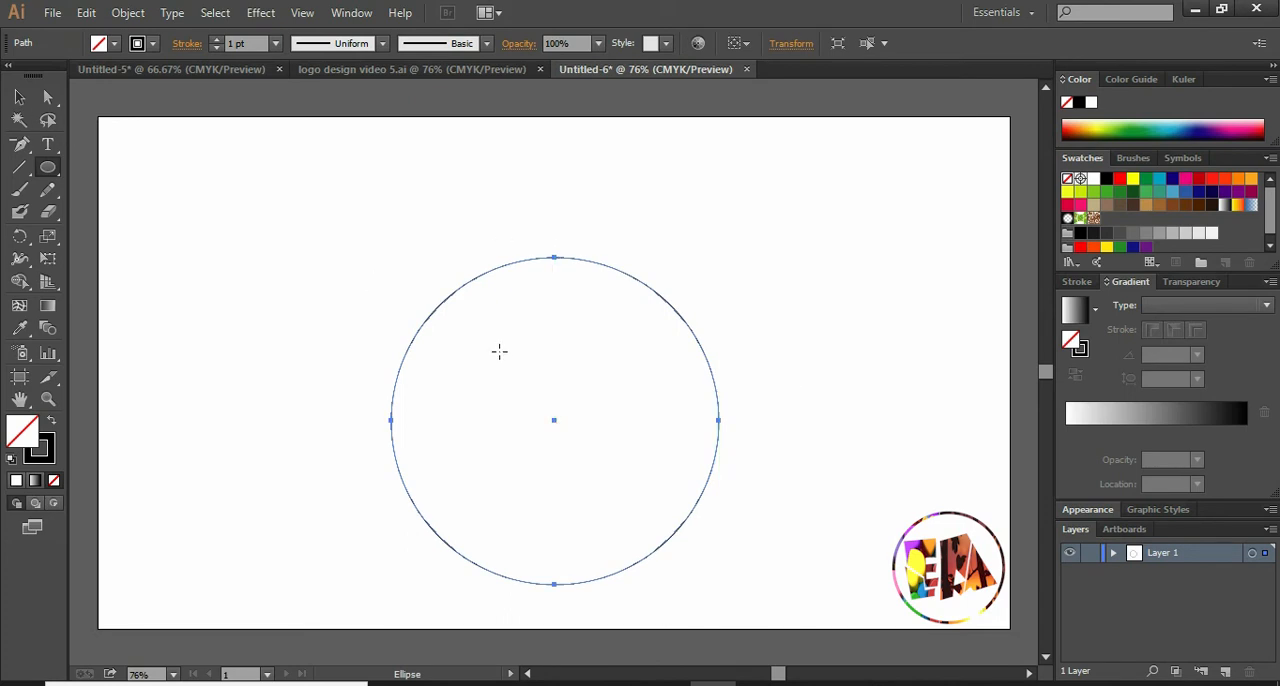
pyautogui.moveTo(504, 361); pyautogui.dragTo(603, 455)
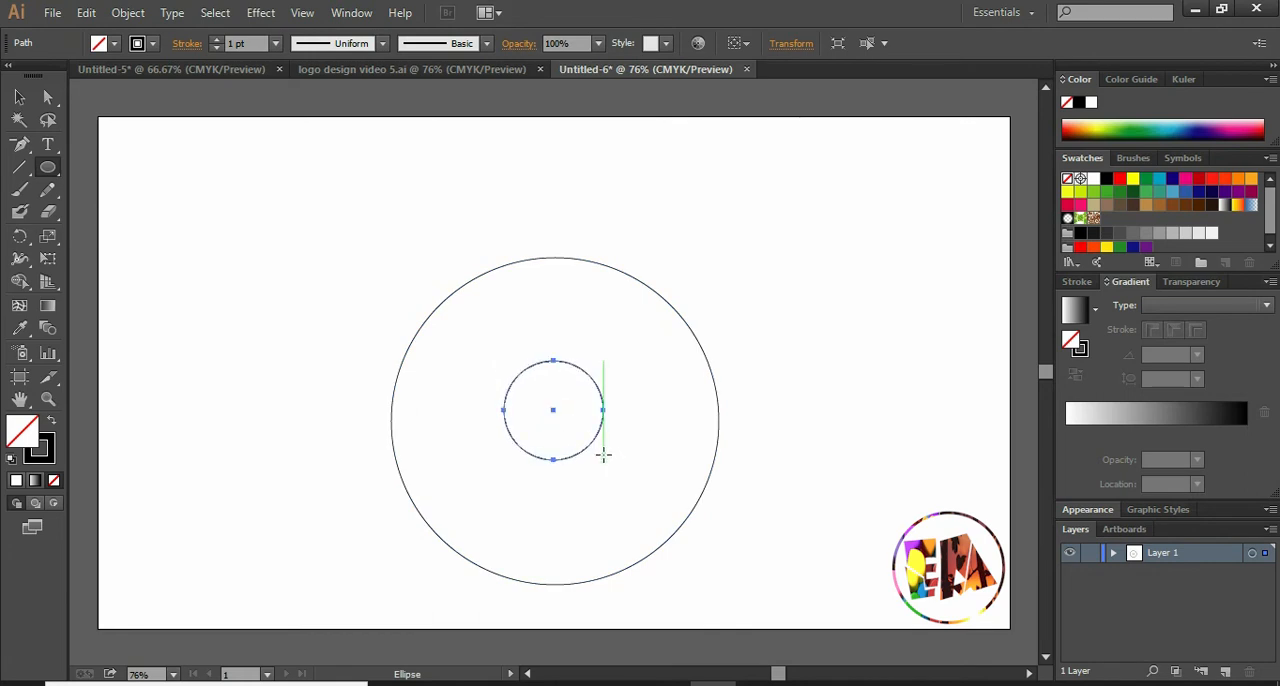
# - Move the large and small circles so that they share the same centre near the middle of the artboard
pyautogui.click(19, 97)
pyautogui.moveTo(502, 261); pyautogui.dragTo(474, 218)
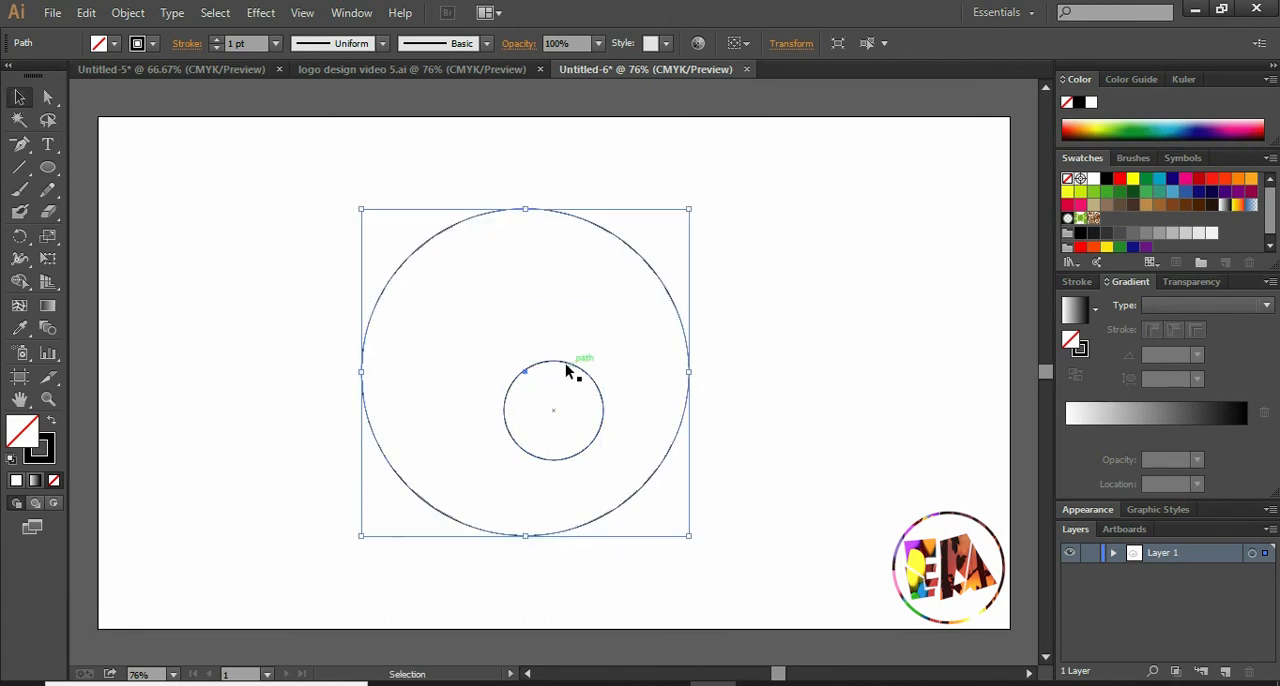
pyautogui.moveTo(563, 368); pyautogui.dragTo(527, 316)
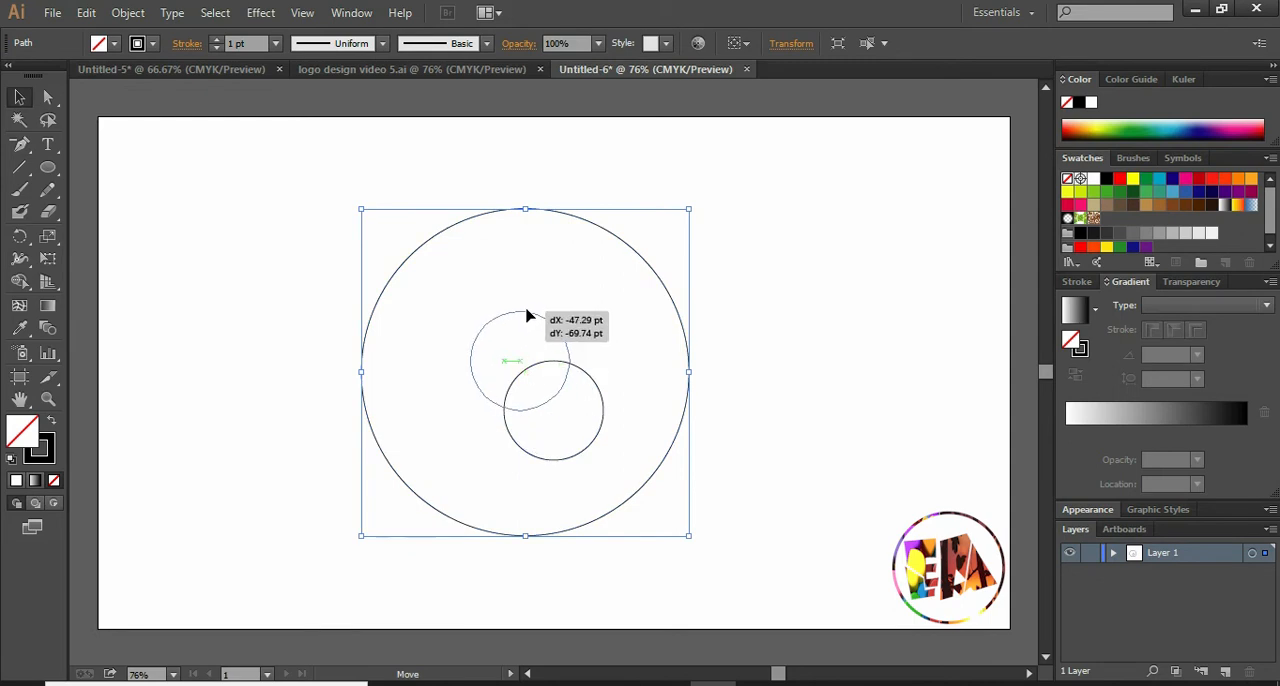
pyautogui.moveTo(527, 316); pyautogui.dragTo(536, 316)
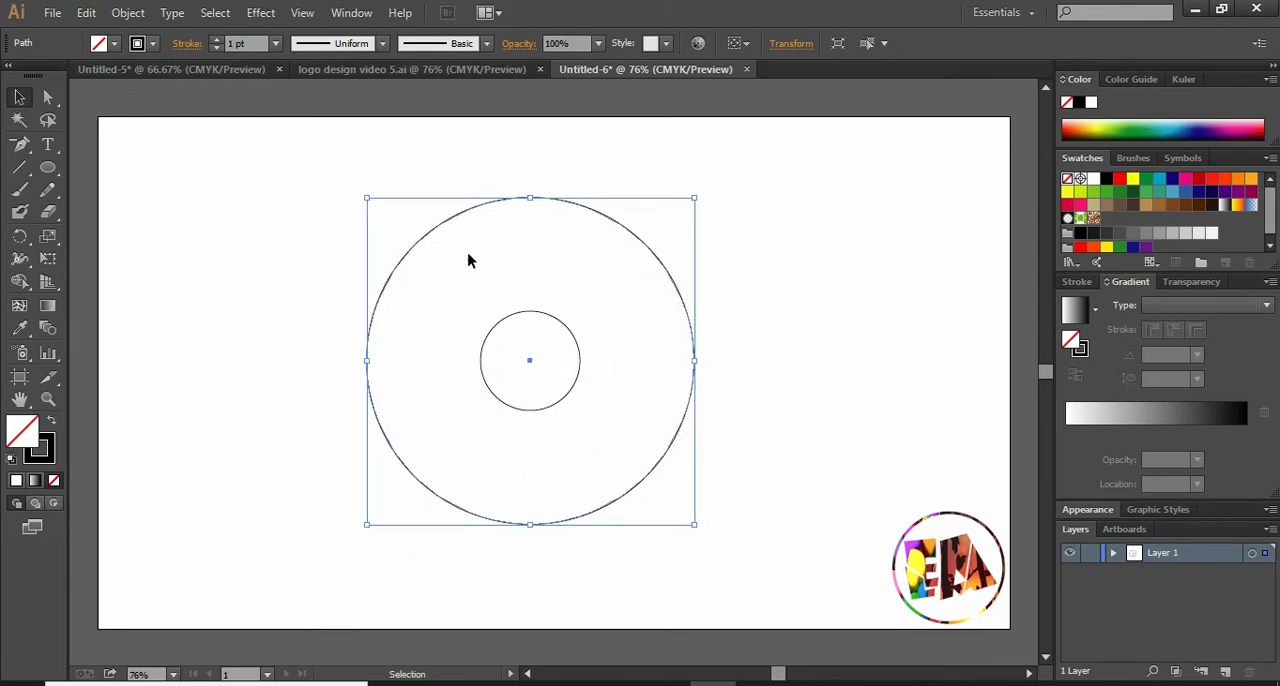
pyautogui.click(297, 243)
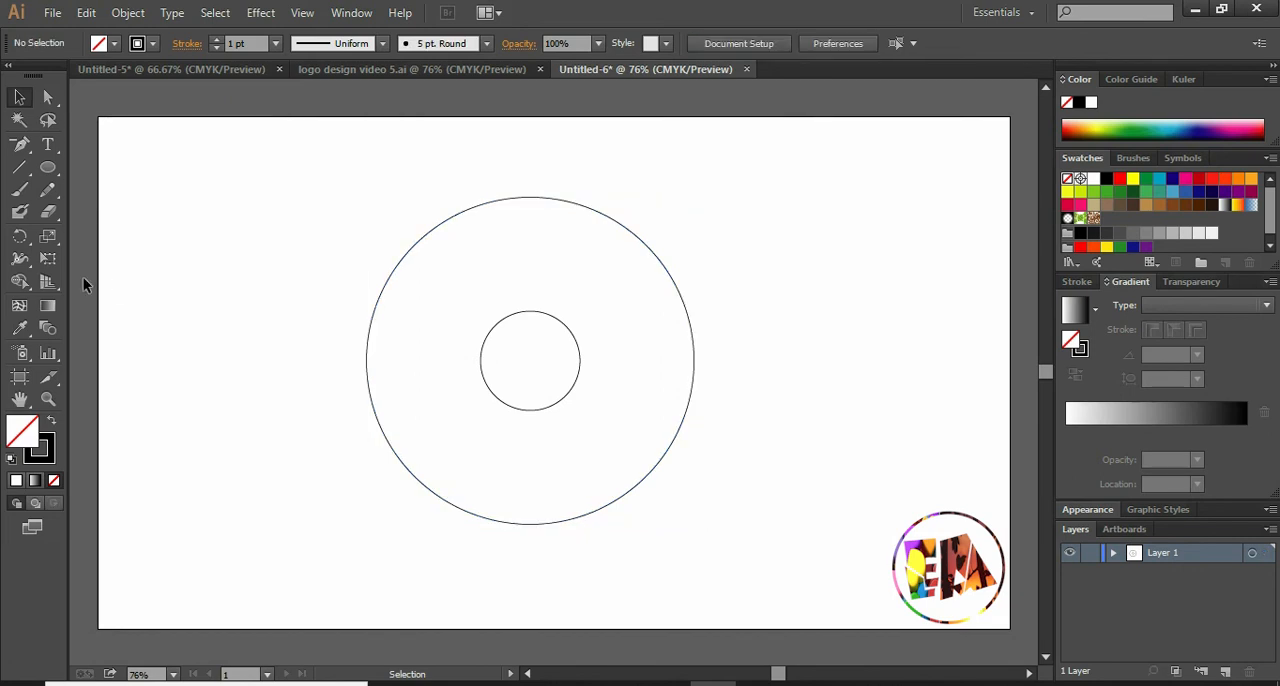
# - Draw a medium circle and fit it between the large circle's left edge and the small circle's right edge
pyautogui.click(47, 167)
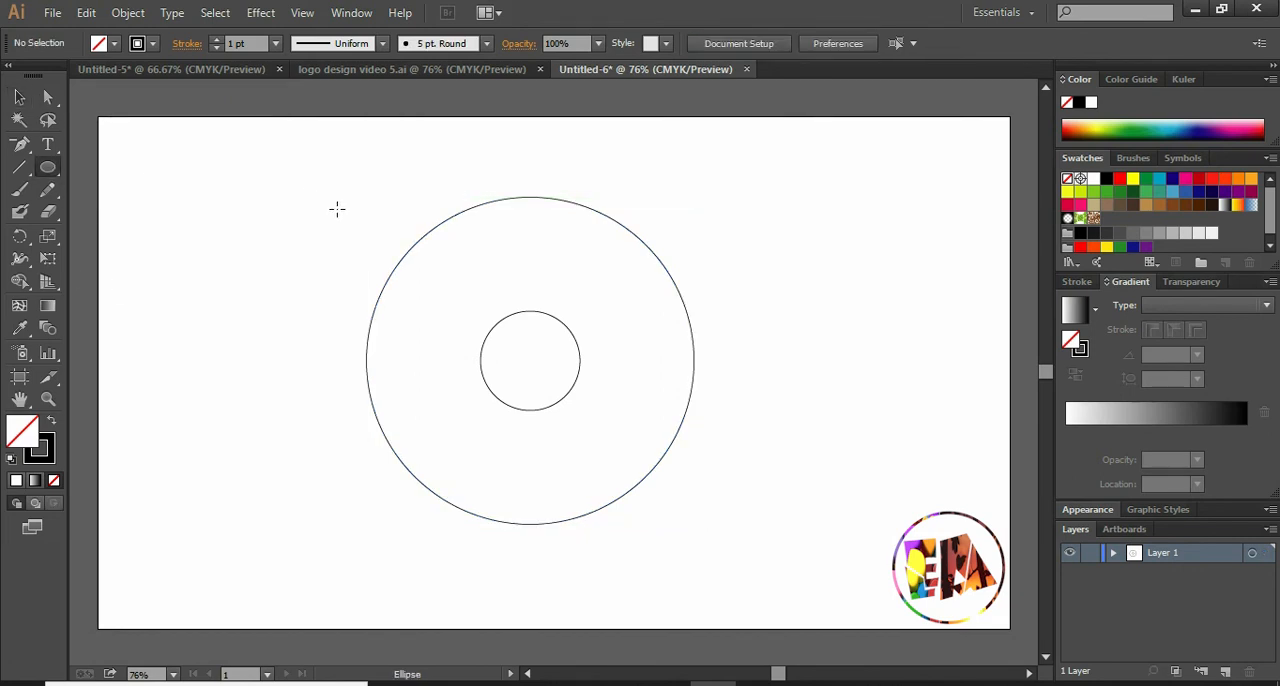
pyautogui.moveTo(339, 214); pyautogui.dragTo(553, 348)
pyautogui.click(21, 100)
pyautogui.moveTo(445, 222); pyautogui.dragTo(467, 258)
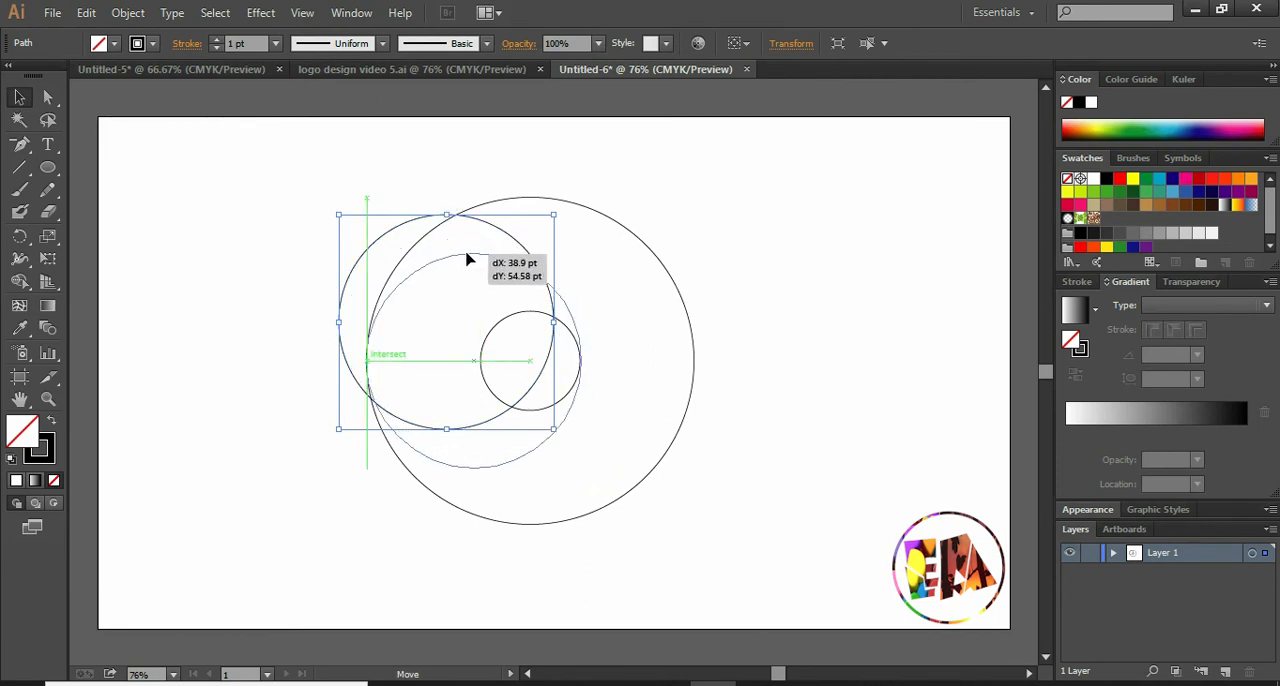
pyautogui.moveTo(467, 258); pyautogui.dragTo(466, 254)
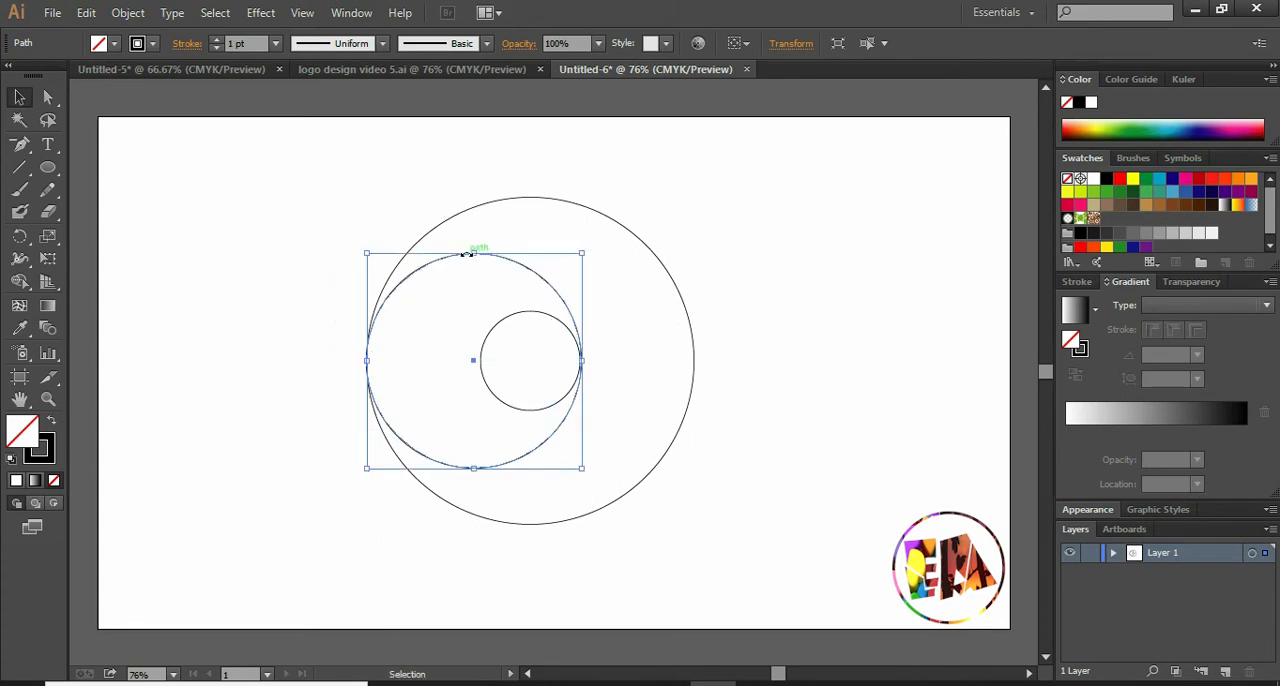
pyautogui.moveTo(582, 360); pyautogui.dragTo(580, 360)
pyautogui.click(712, 313)
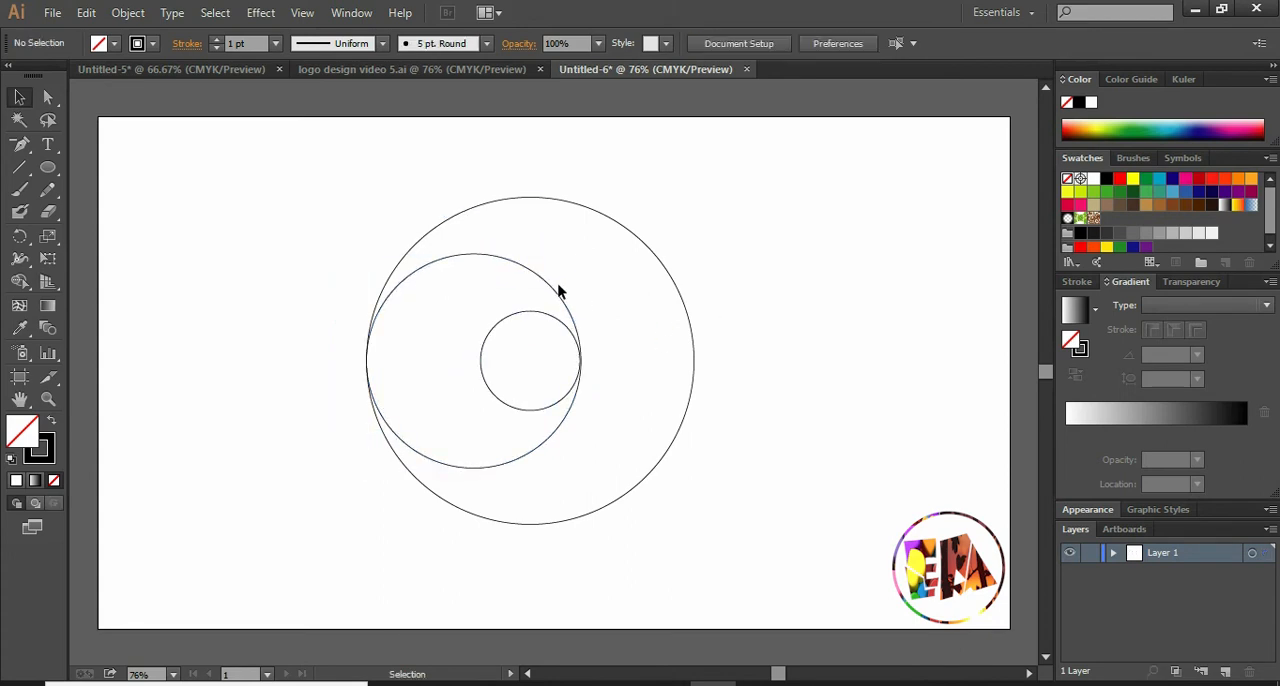
# - Duplicate the medium circle horizontally so the copy spans from the small circle's left edge to the large circle's right edge
pyautogui.click(530, 272)
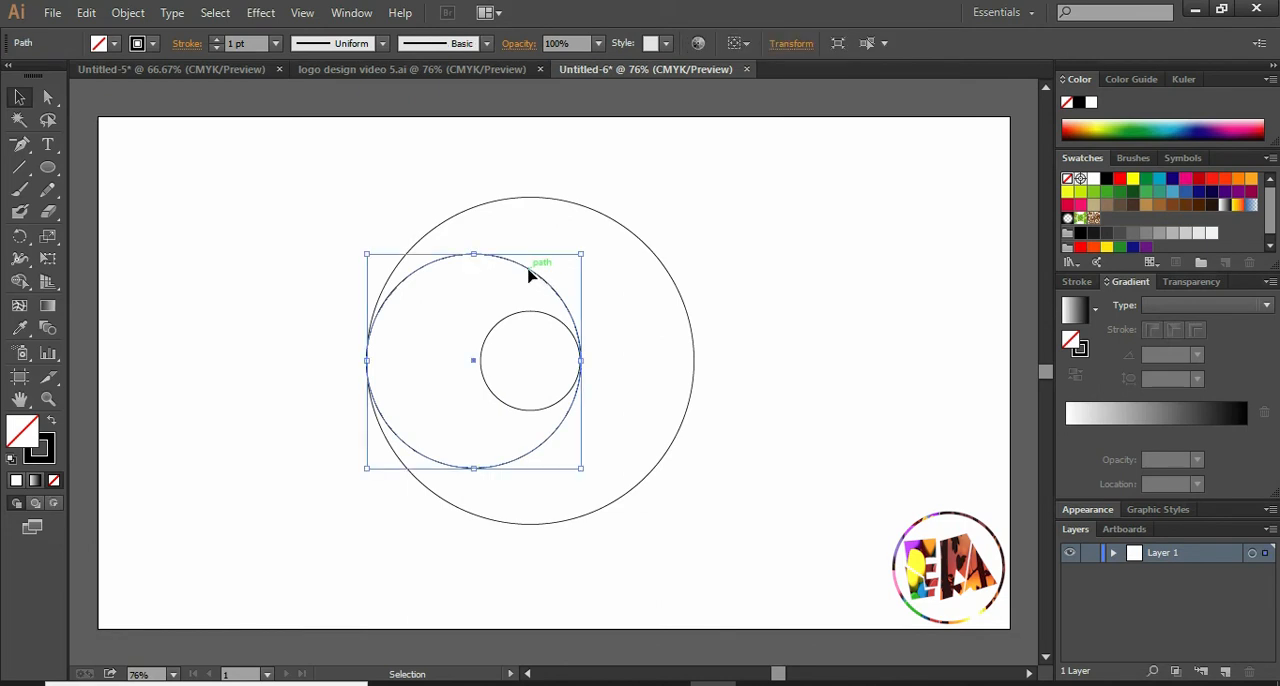
pyautogui.press('a')
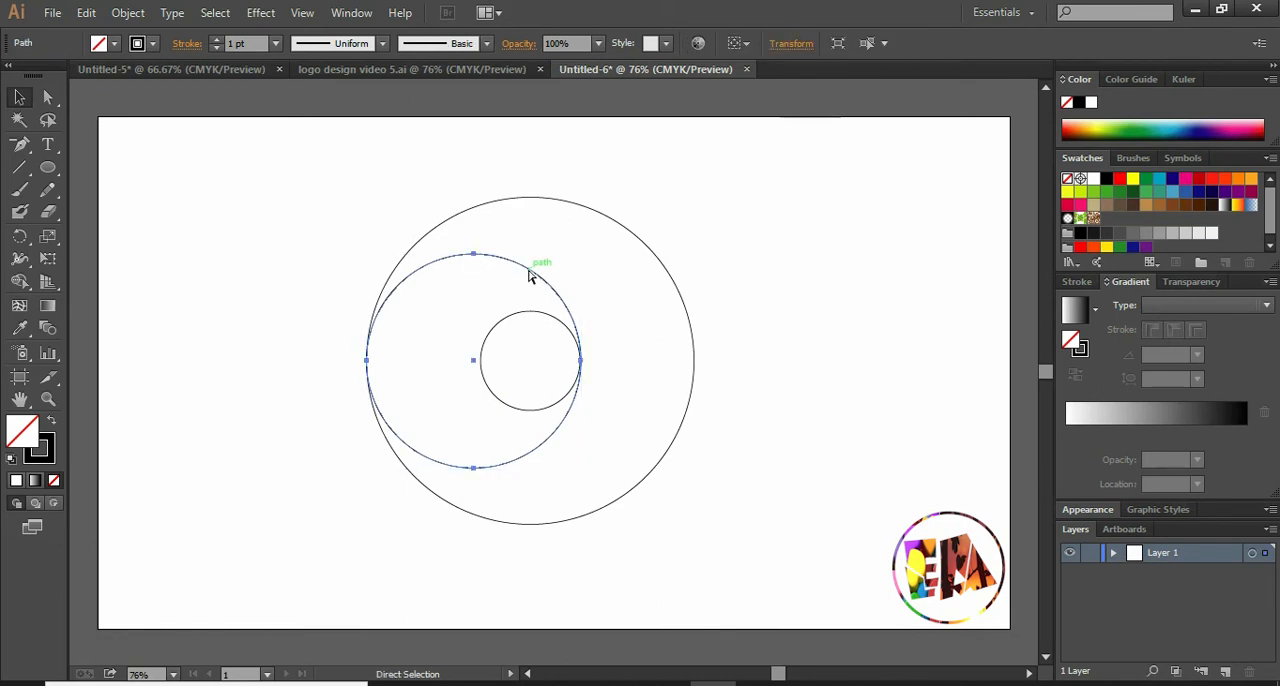
pyautogui.press('alt')
pyautogui.moveTo(530, 275); pyautogui.dragTo(650, 276)
pyautogui.click(729, 262)
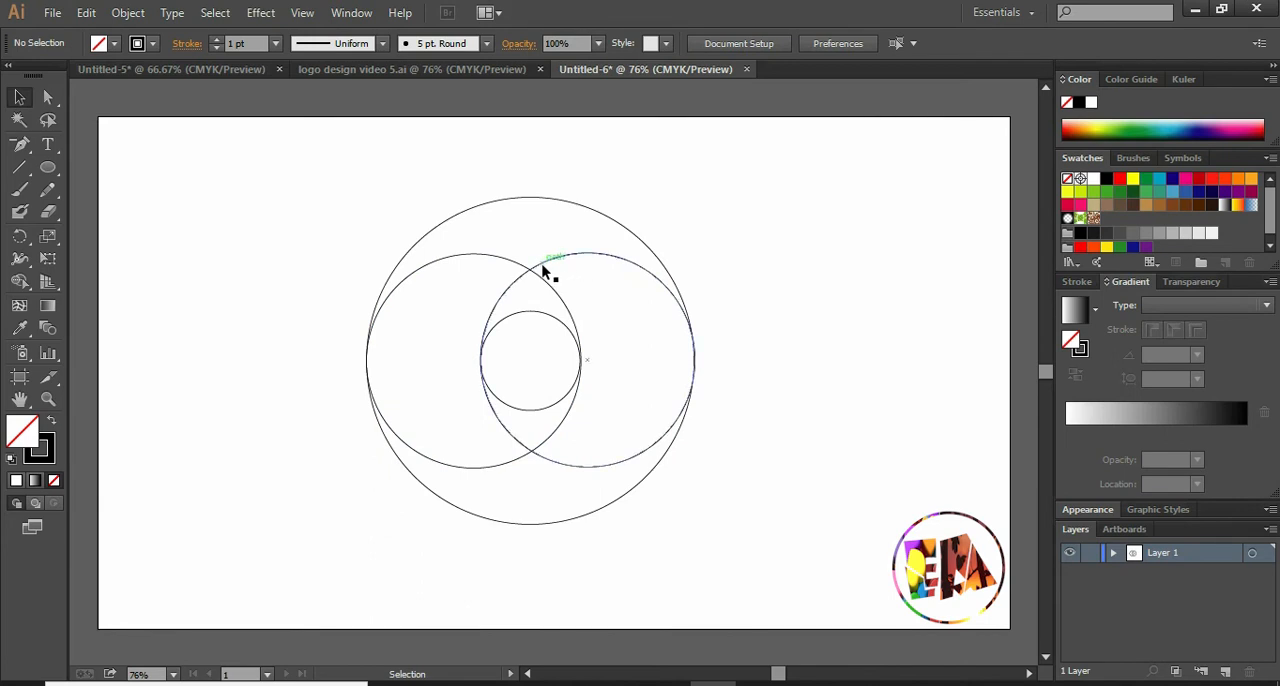
# - Make a copy of the two medium circles rotated by 90°
pyautogui.click(460, 256)
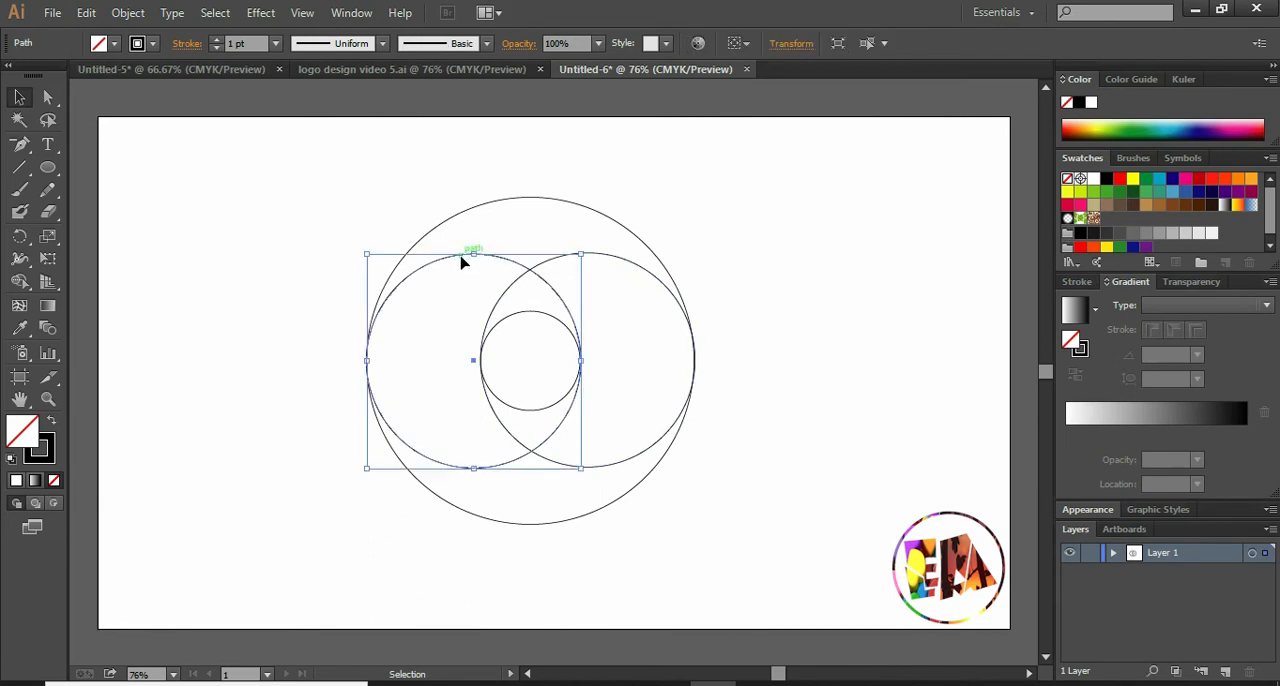
pyautogui.keyDown('shift'); pyautogui.click(549, 264); pyautogui.keyUp('shift')
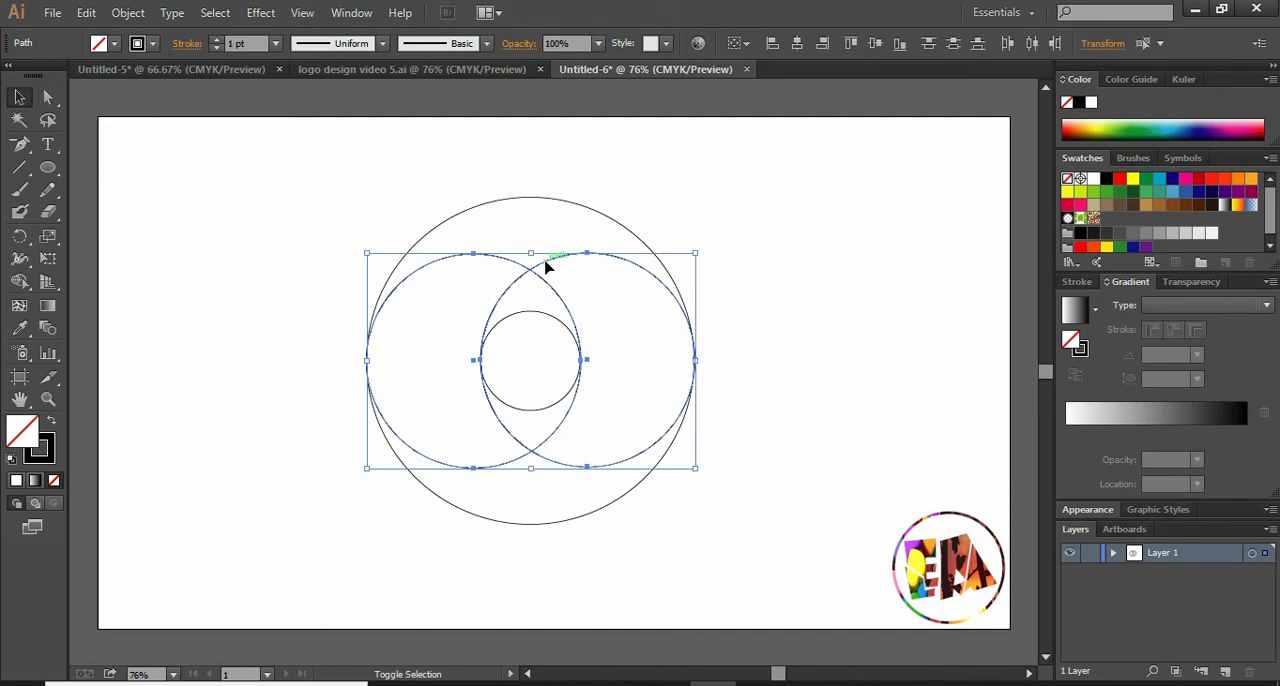
pyautogui.rightClick(536, 310)
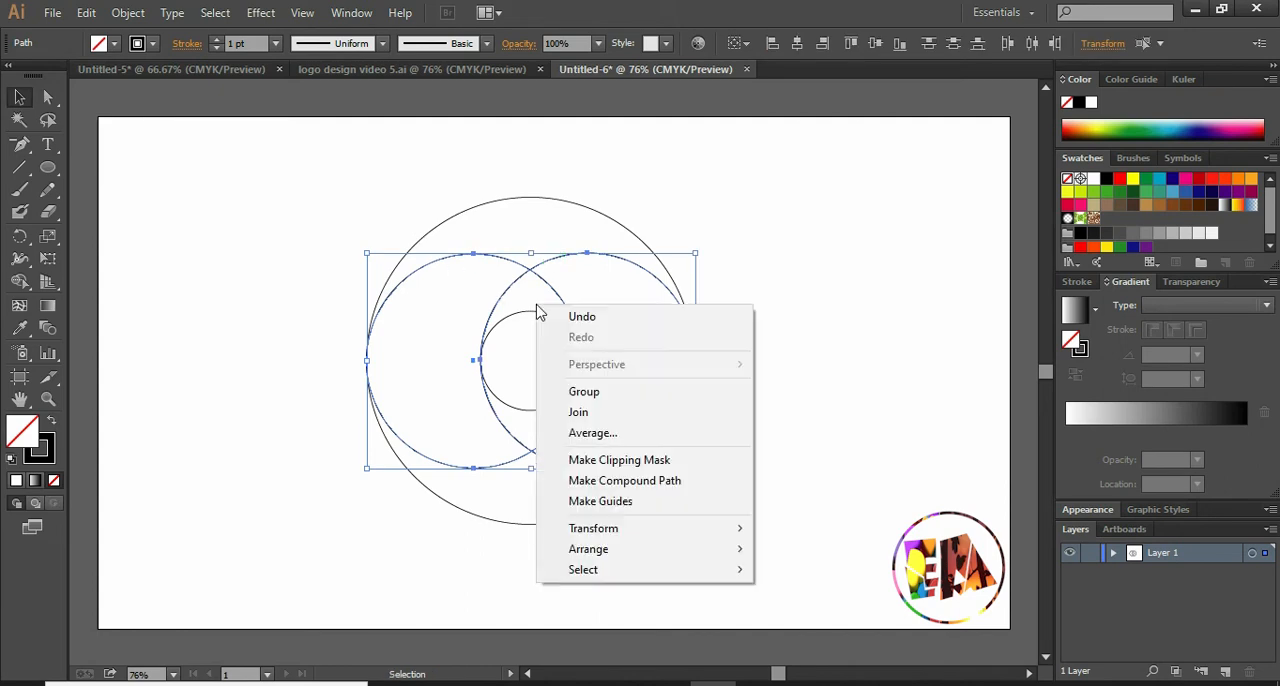
pyautogui.moveTo(646, 532)
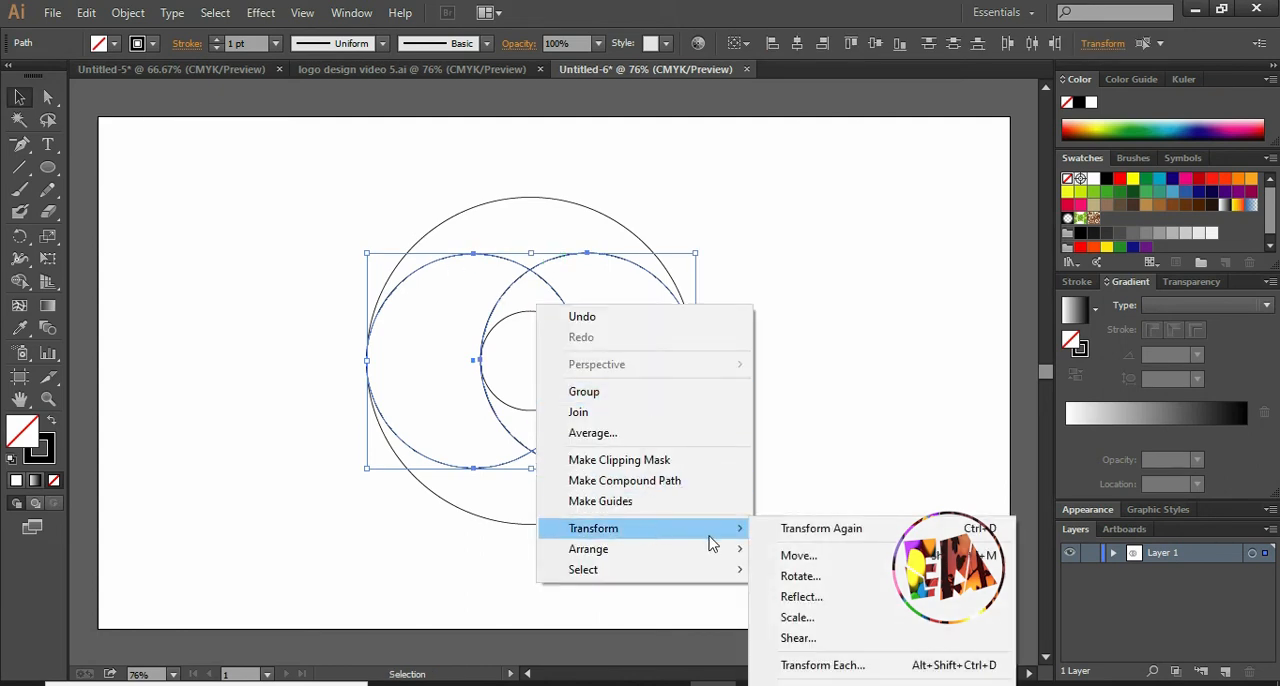
pyautogui.click(810, 578)
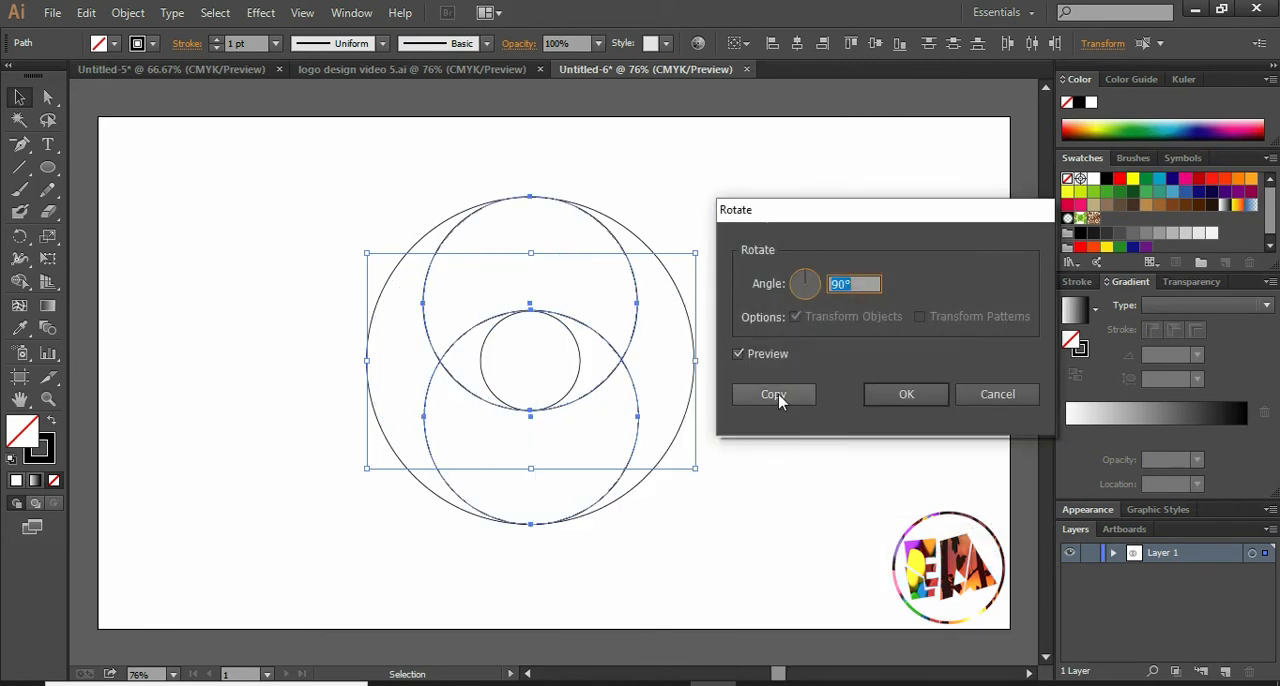
pyautogui.click(774, 394)
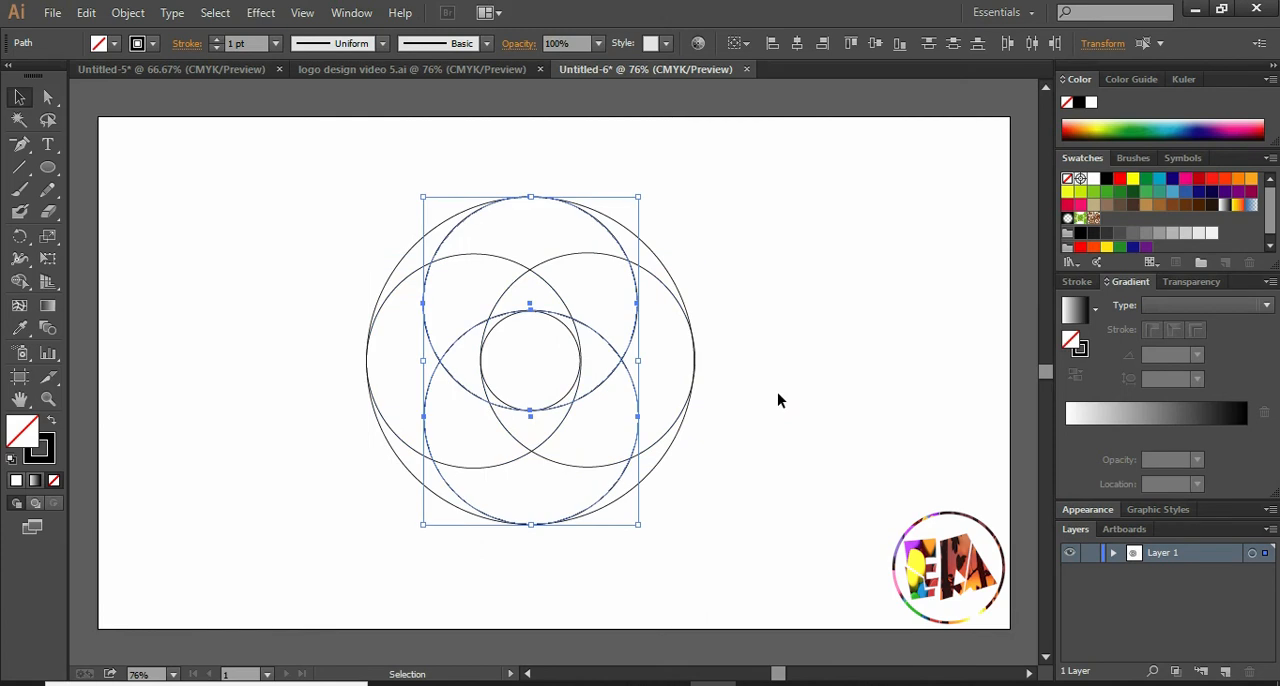
pyautogui.click(778, 393)
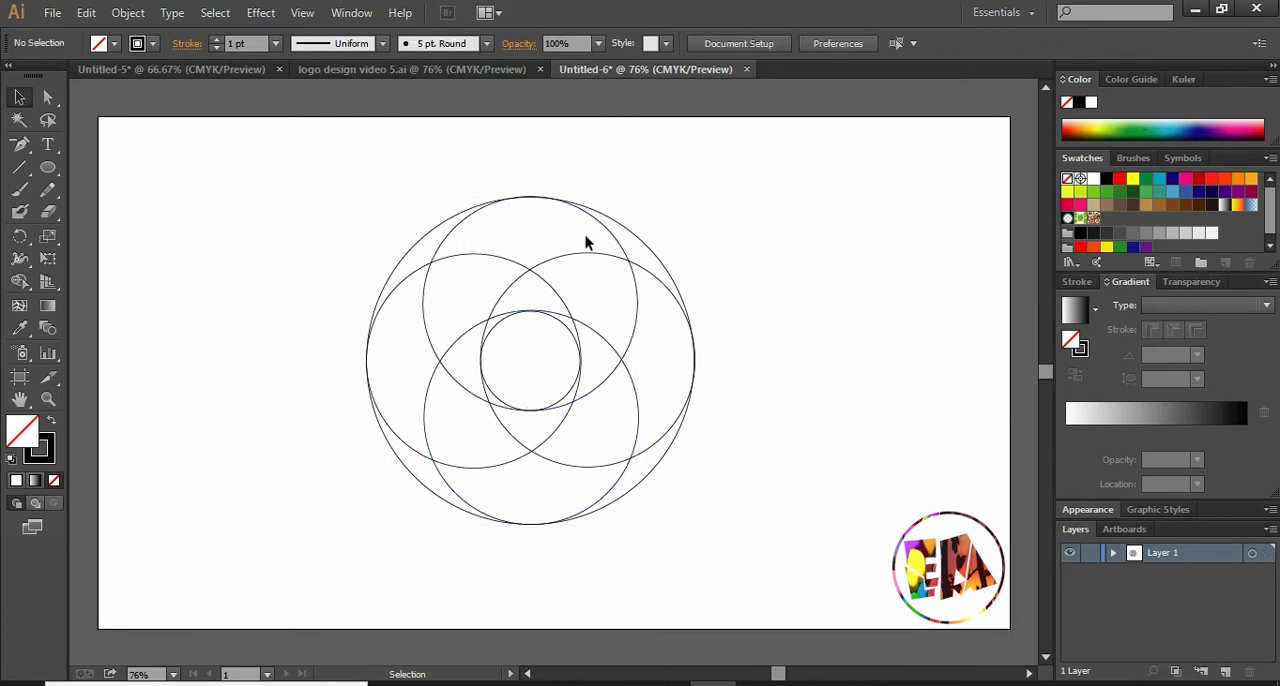
# - Merge the regions of all the overlapping circles with the Shape Builder into four swirling petals around the small circle
pyautogui.moveTo(315, 183); pyautogui.dragTo(728, 500)
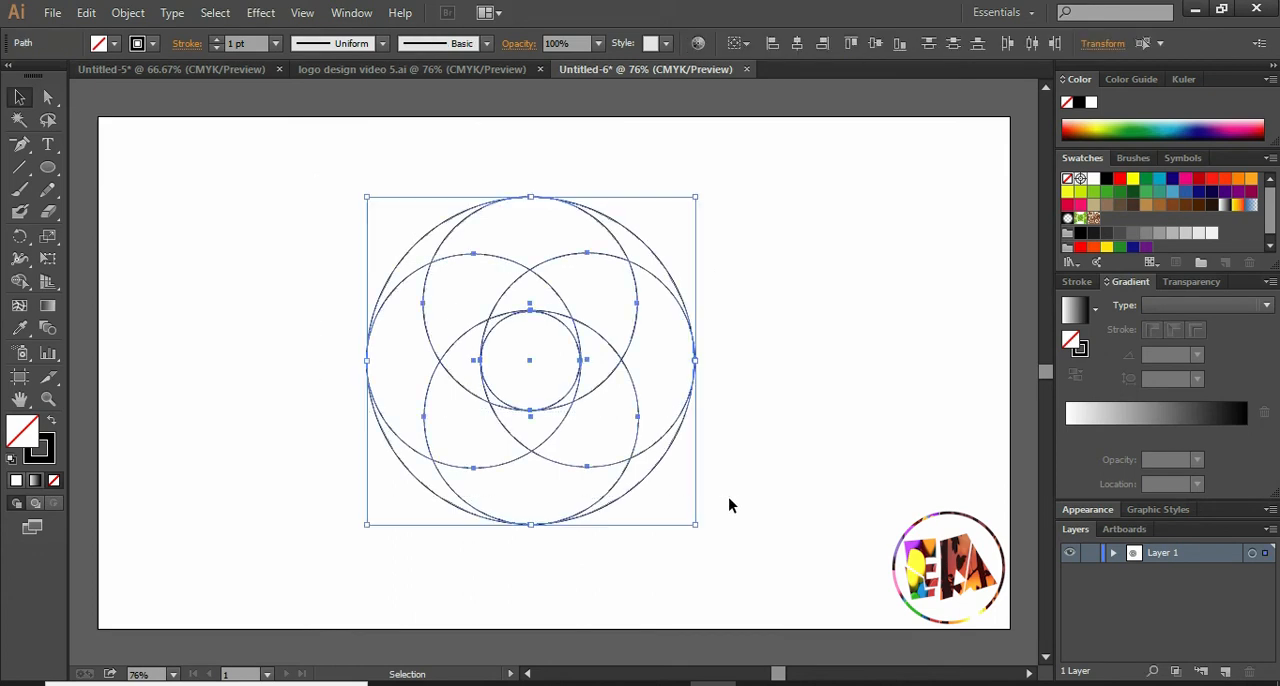
pyautogui.click(21, 281)
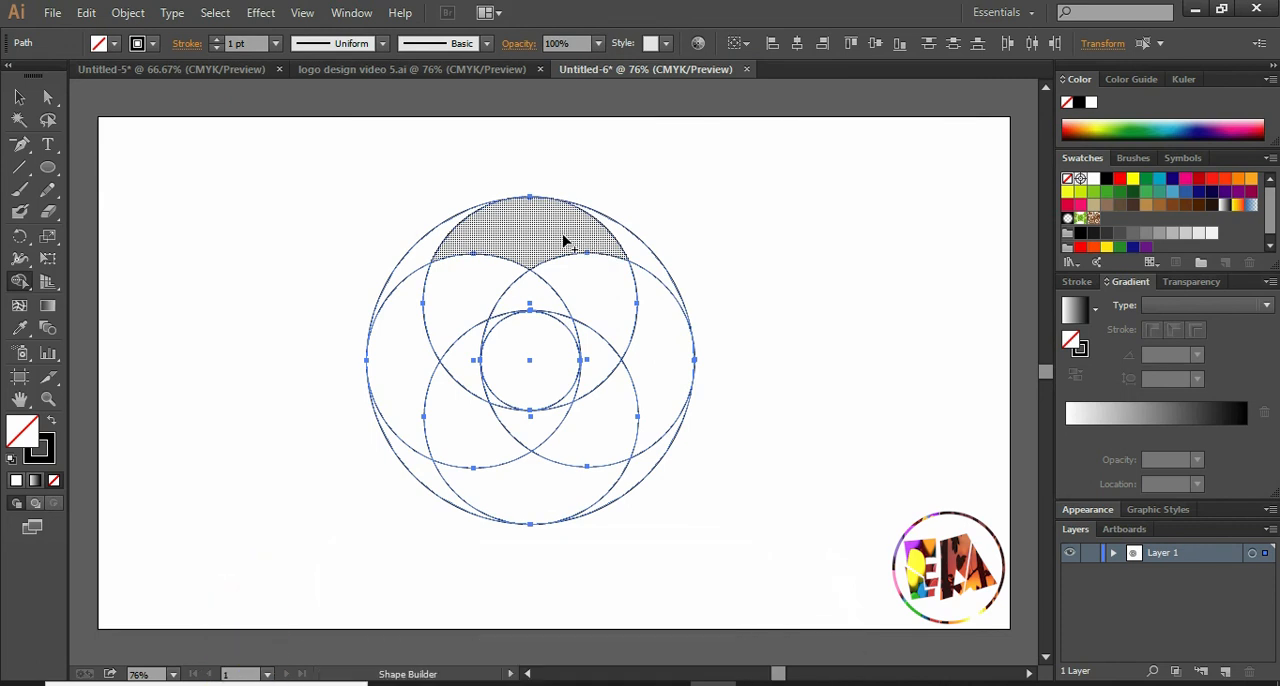
pyautogui.moveTo(549, 244)
pyautogui.mouseDown()
pyautogui.moveTo(475, 296)
pyautogui.moveTo(464, 350)
pyautogui.mouseUp()
pyautogui.moveTo(521, 303)
pyautogui.mouseDown()
pyautogui.moveTo(608, 300)
pyautogui.moveTo(646, 335)
pyautogui.moveTo(597, 361)
pyautogui.moveTo(594, 438)
pyautogui.moveTo(543, 484)
pyautogui.mouseUp()
pyautogui.moveTo(531, 432)
pyautogui.mouseDown()
pyautogui.moveTo(461, 434)
pyautogui.moveTo(409, 393)
pyautogui.mouseUp()
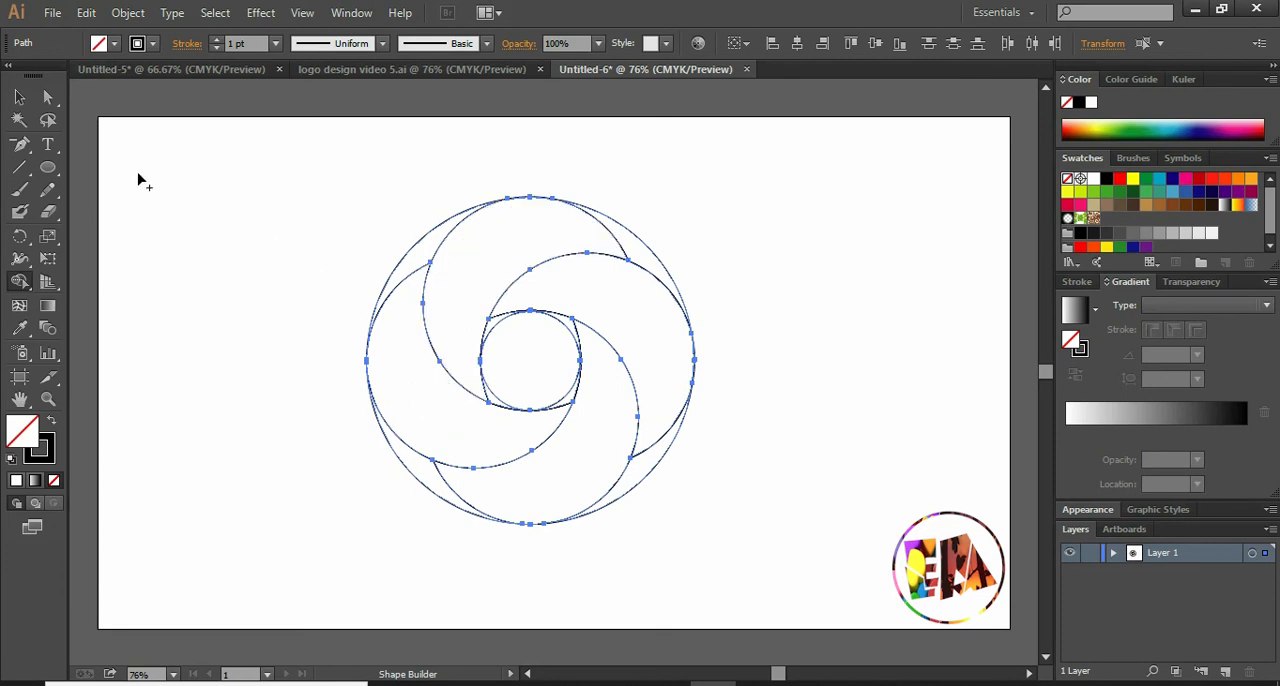
pyautogui.click(20, 98)
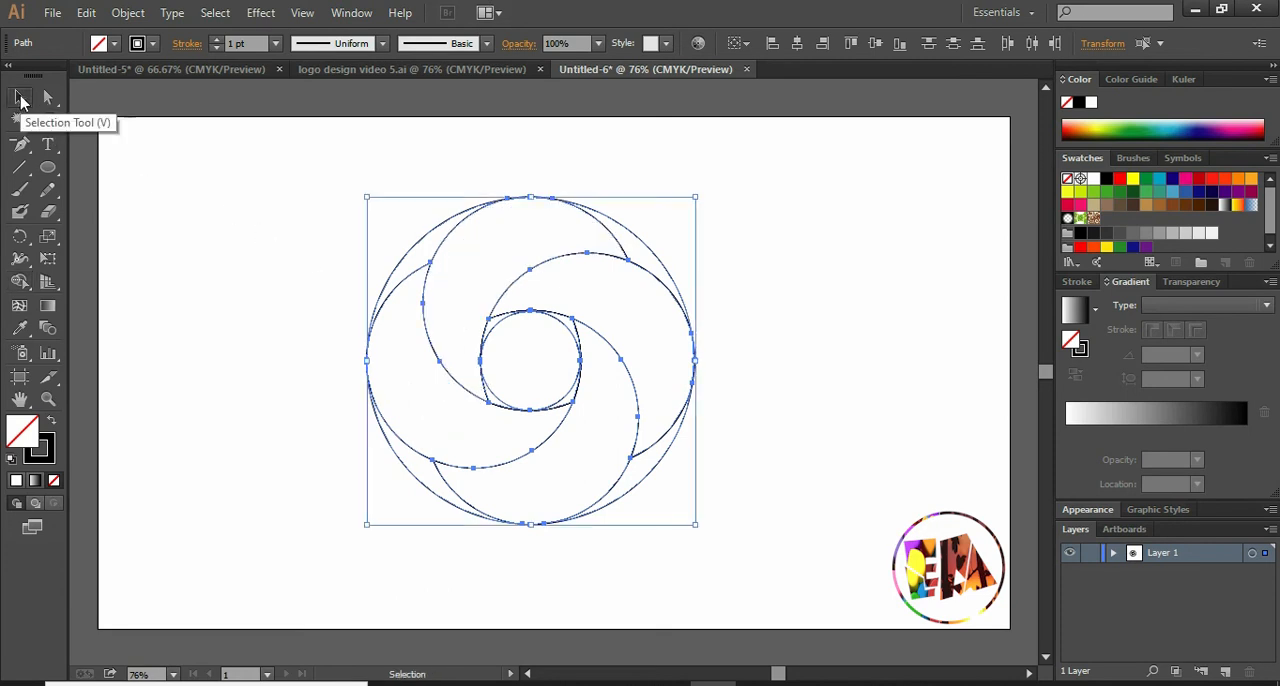
pyautogui.click(260, 197)
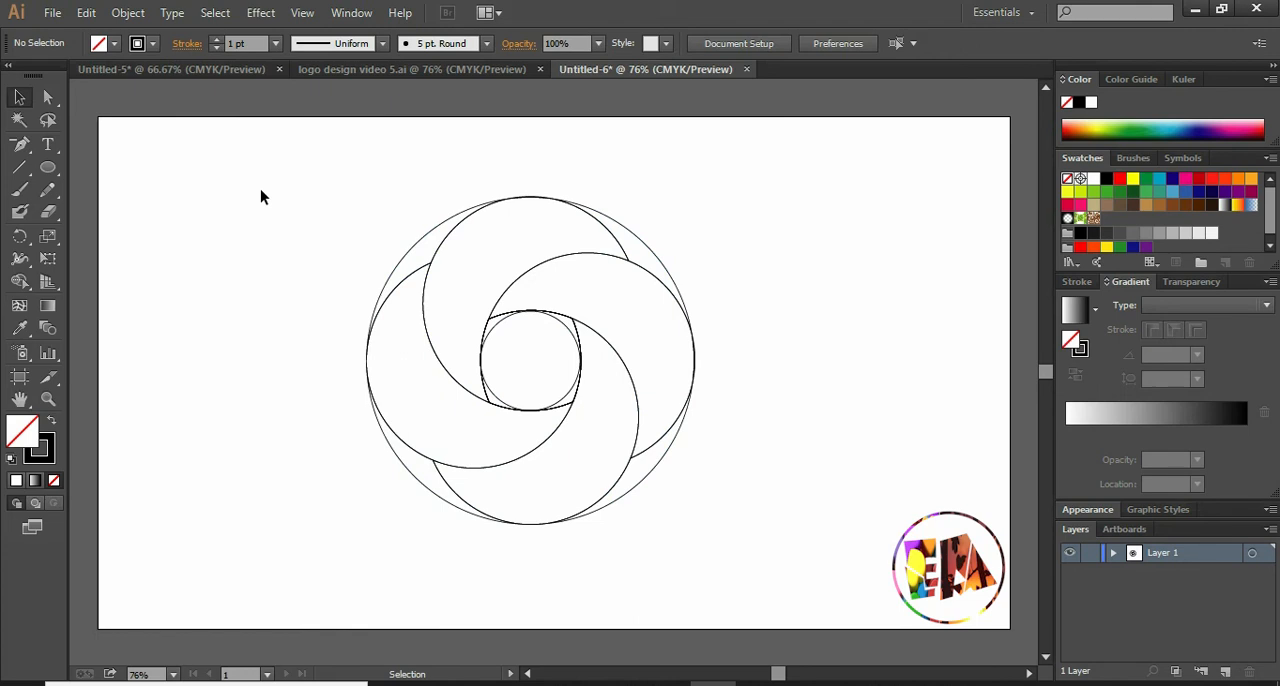
# - Delete the four leftover slivers around the outside of the petals and the small circle in the centre
pyautogui.click(632, 236)
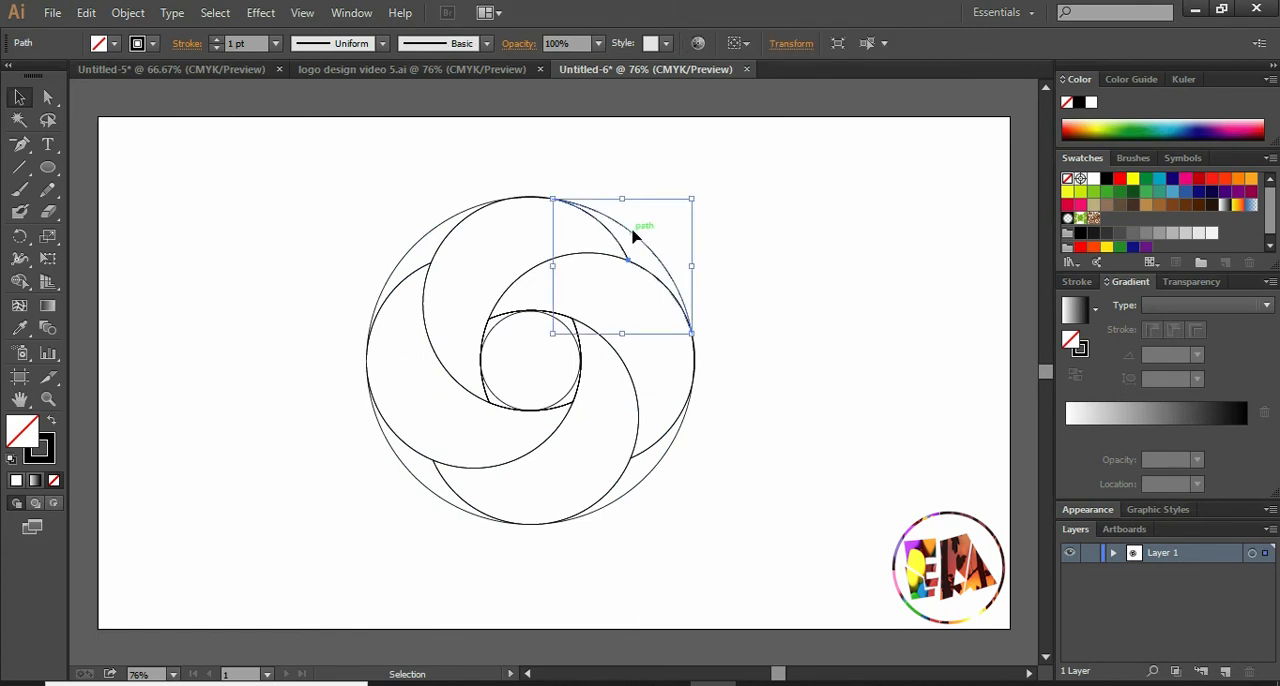
pyautogui.press('Delete')
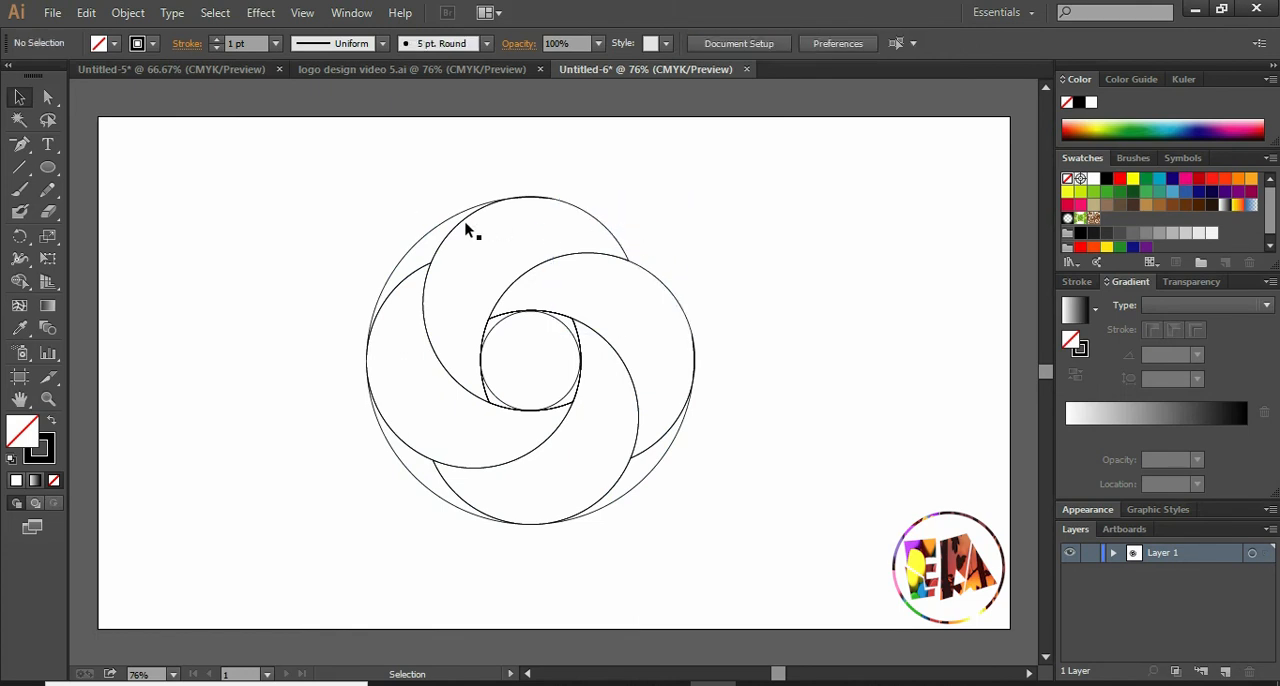
pyautogui.click(444, 226)
pyautogui.press('Delete')
pyautogui.click(404, 470)
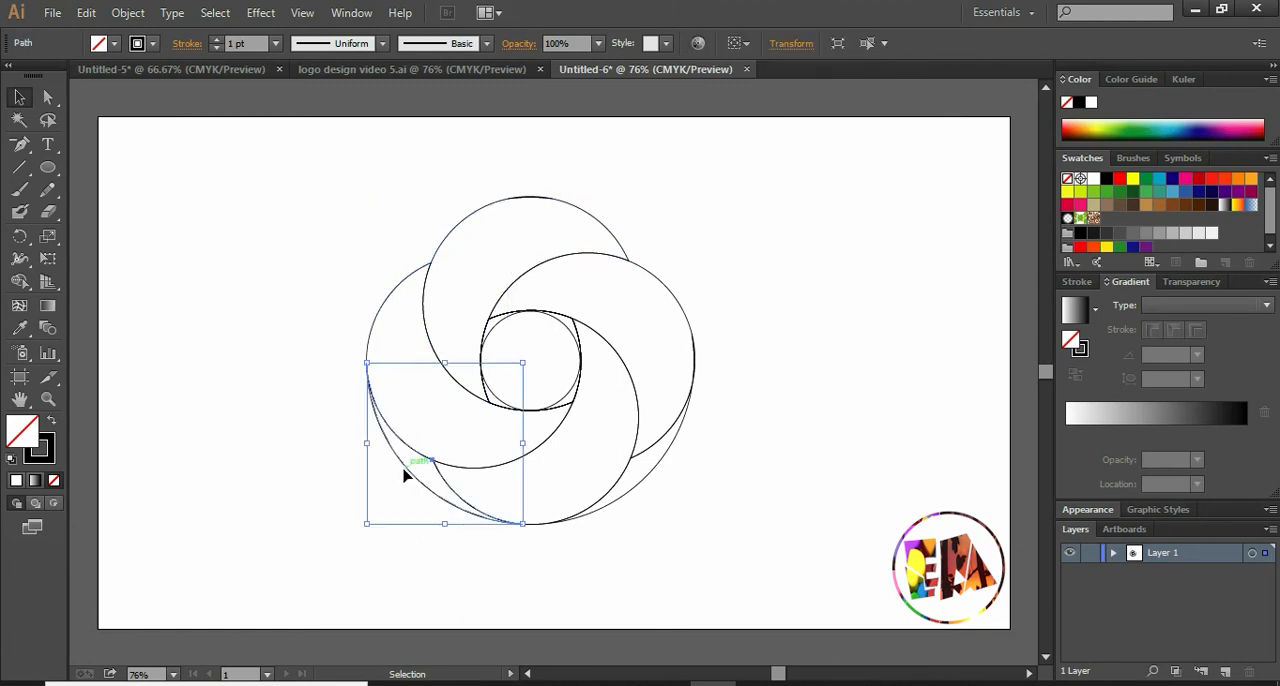
pyautogui.press('Delete')
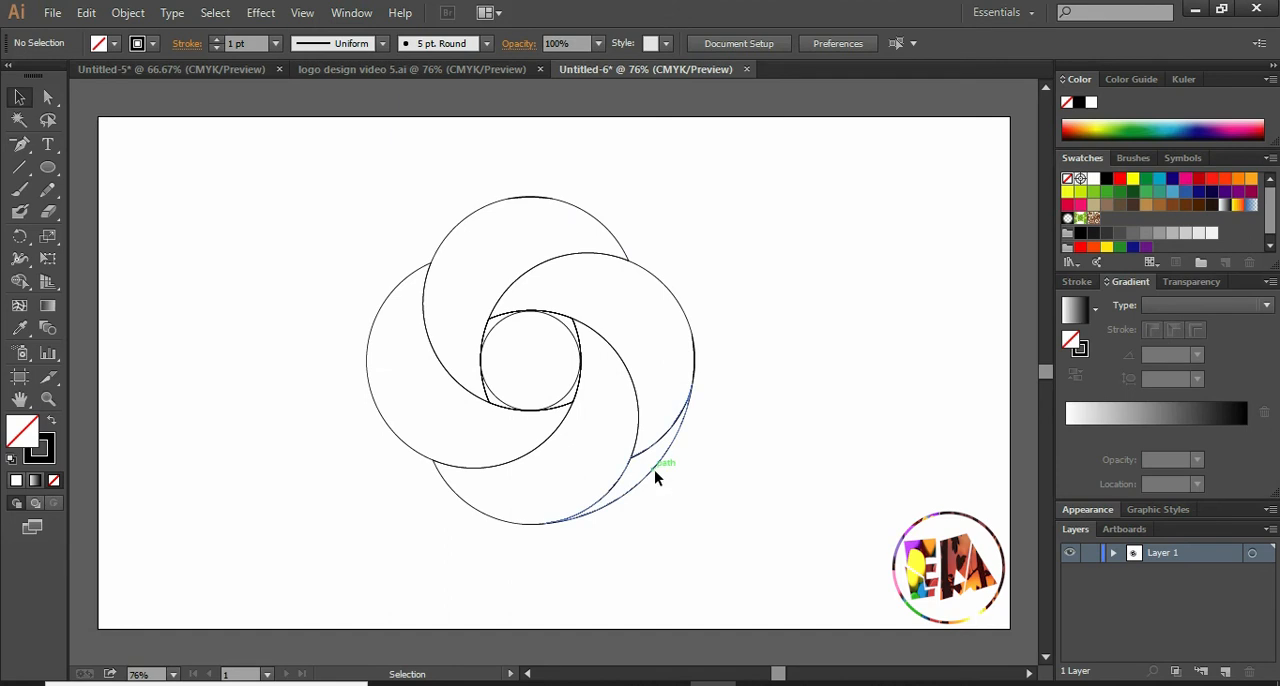
pyautogui.click(655, 476)
pyautogui.press('Delete')
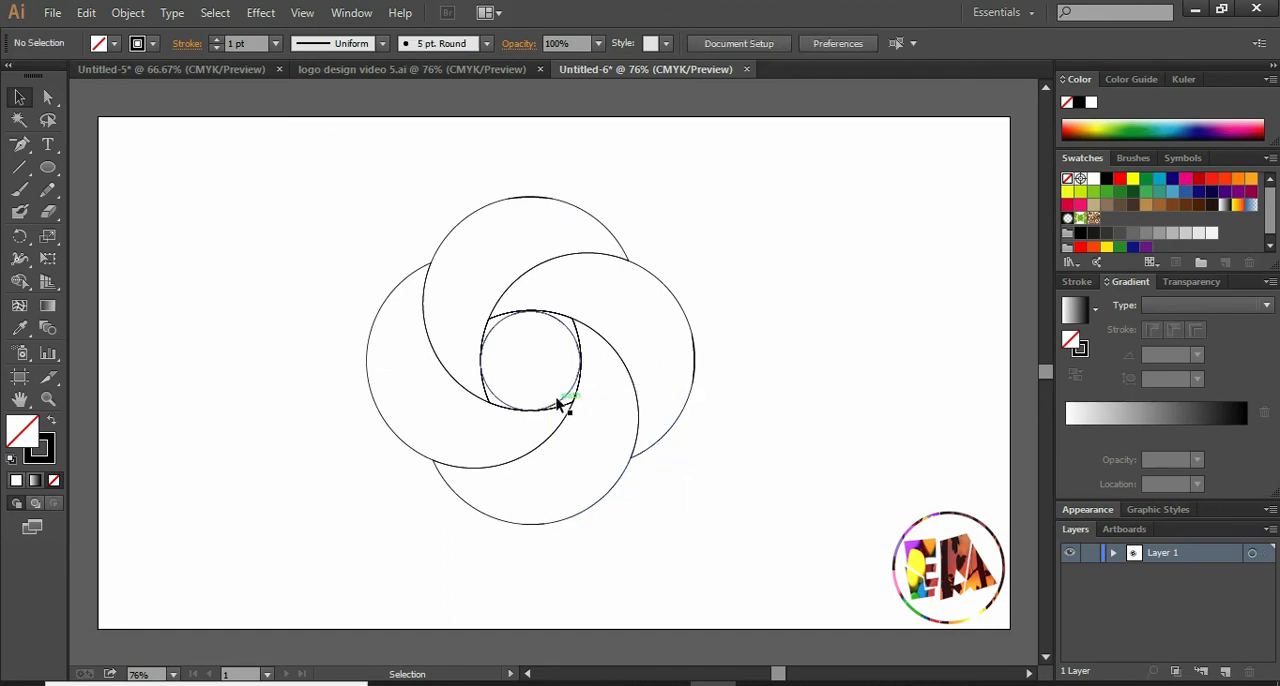
pyautogui.click(563, 403)
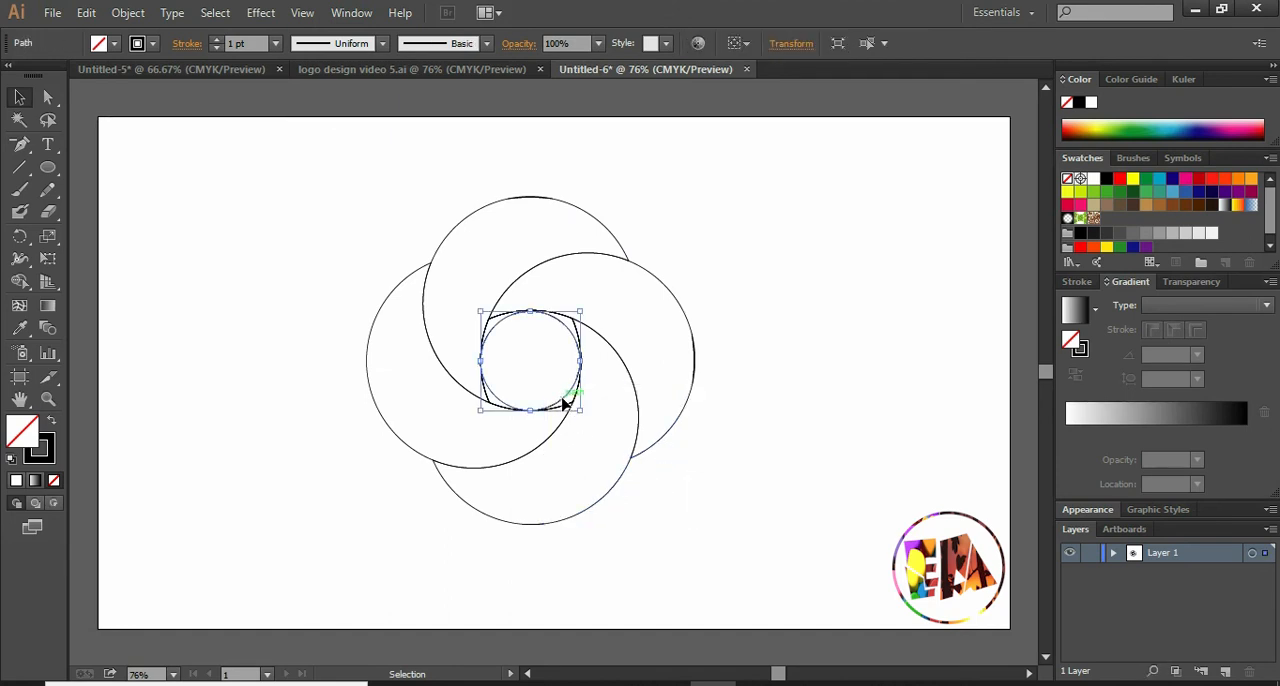
pyautogui.press('Delete')
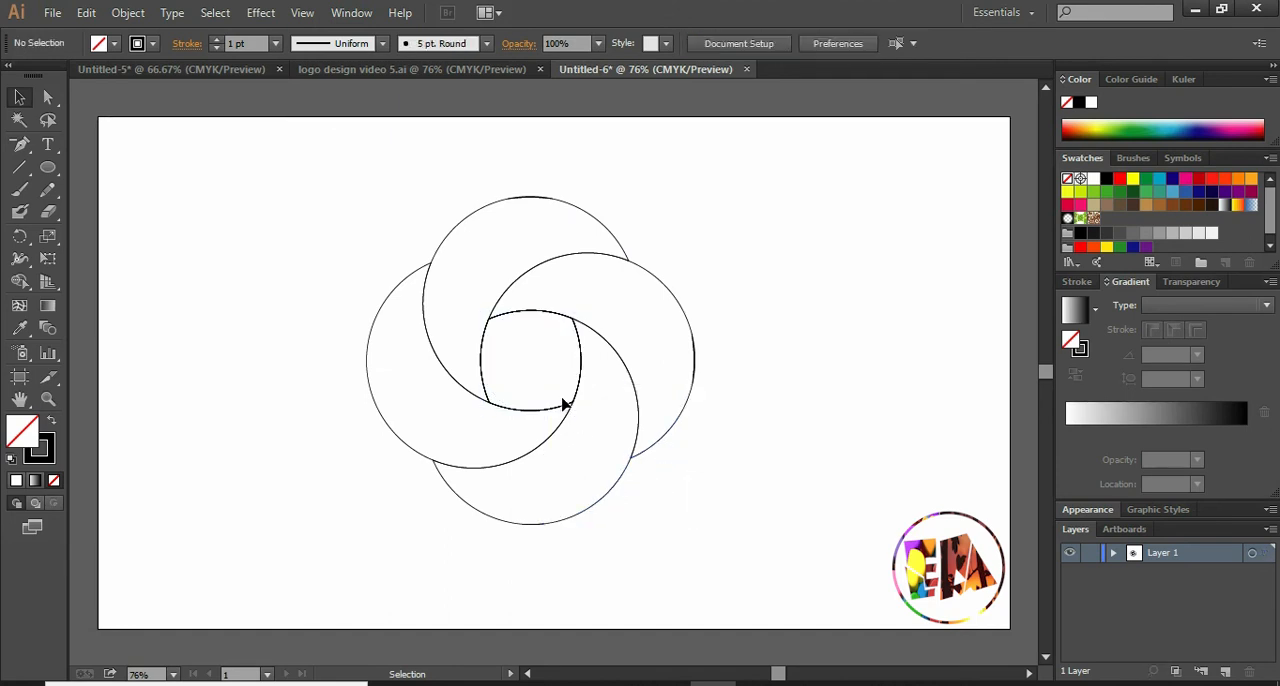
# - Fill the top petal with a linear gradient from yellow to orange, with the gradient midpoint at 52.55%
pyautogui.click(479, 215)
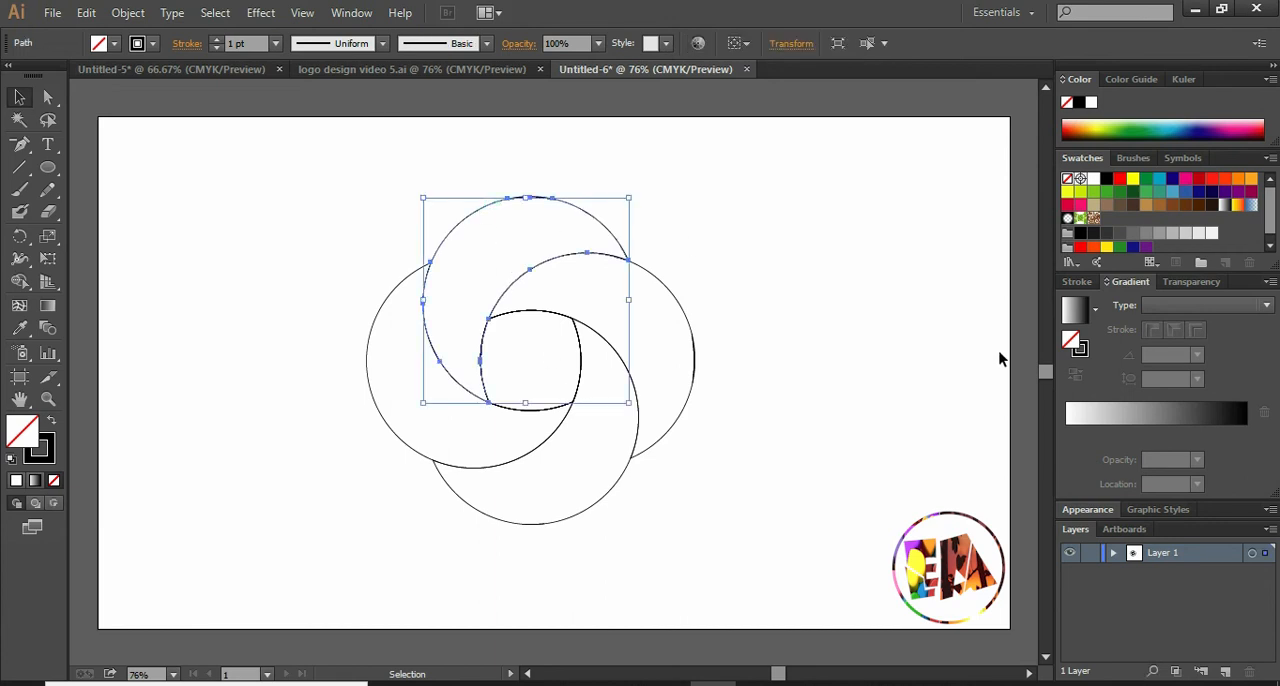
pyautogui.click(1096, 416)
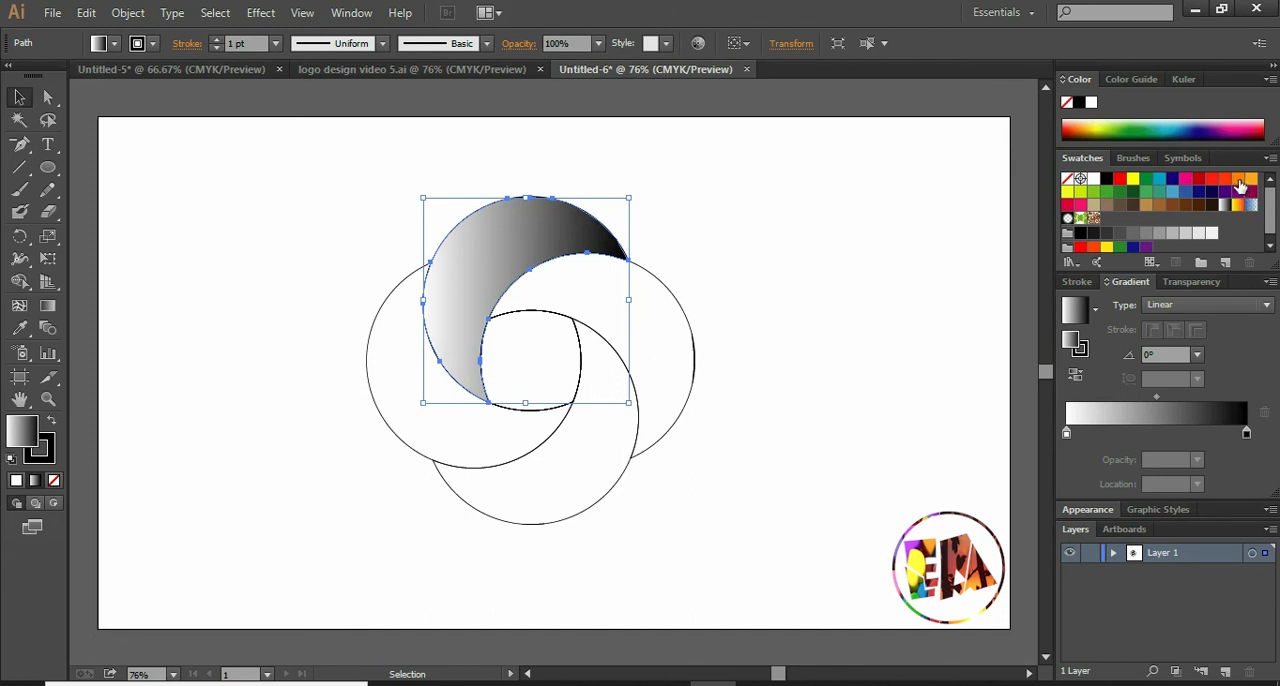
pyautogui.moveTo(1239, 182); pyautogui.dragTo(1248, 437)
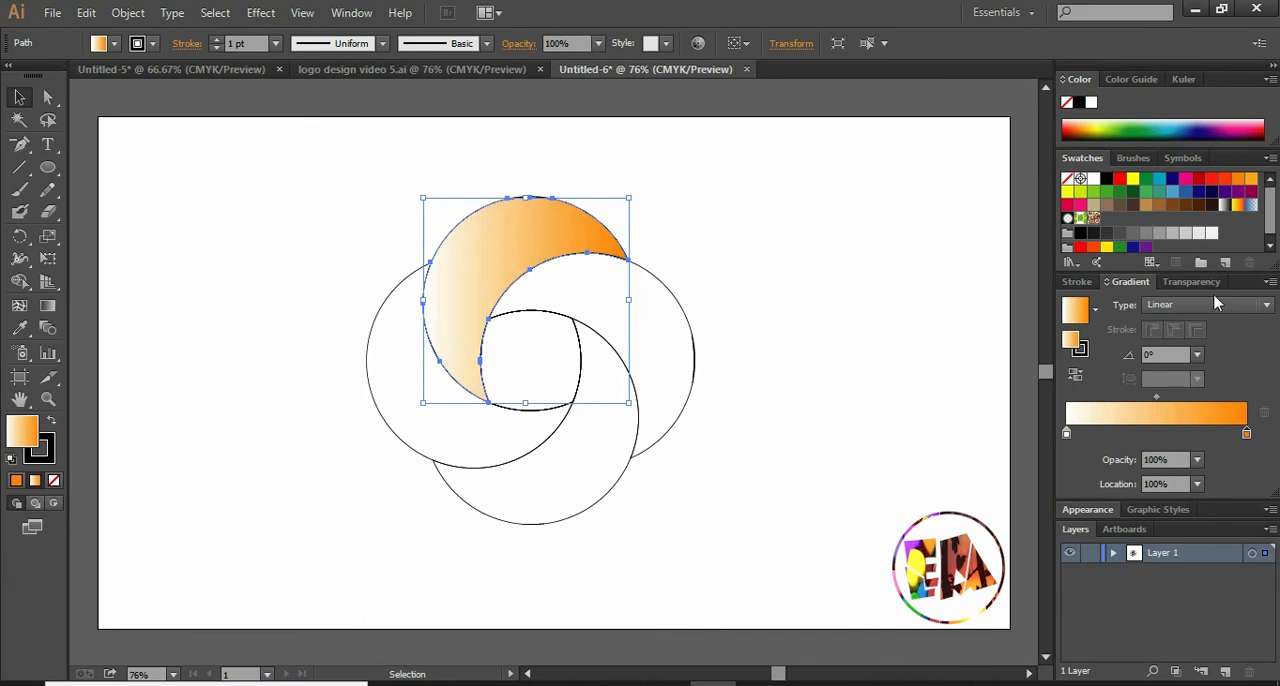
pyautogui.moveTo(1134, 180); pyautogui.dragTo(1066, 432)
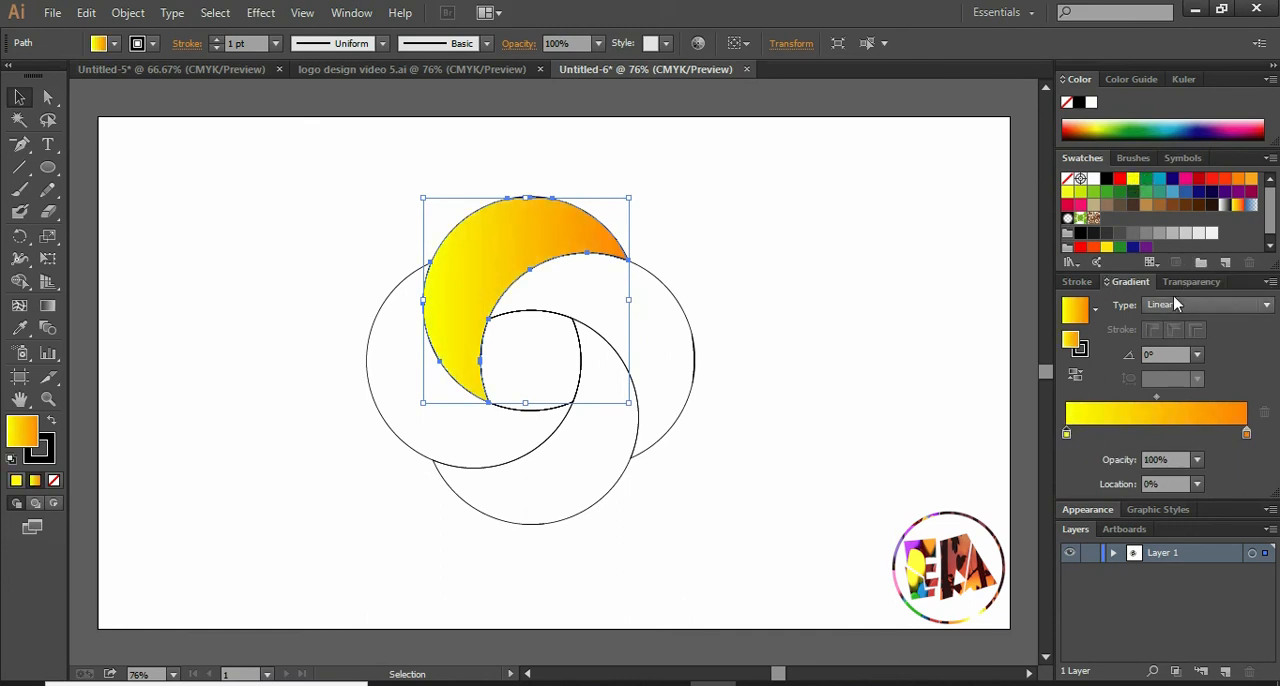
pyautogui.moveTo(1157, 397); pyautogui.dragTo(1160, 400)
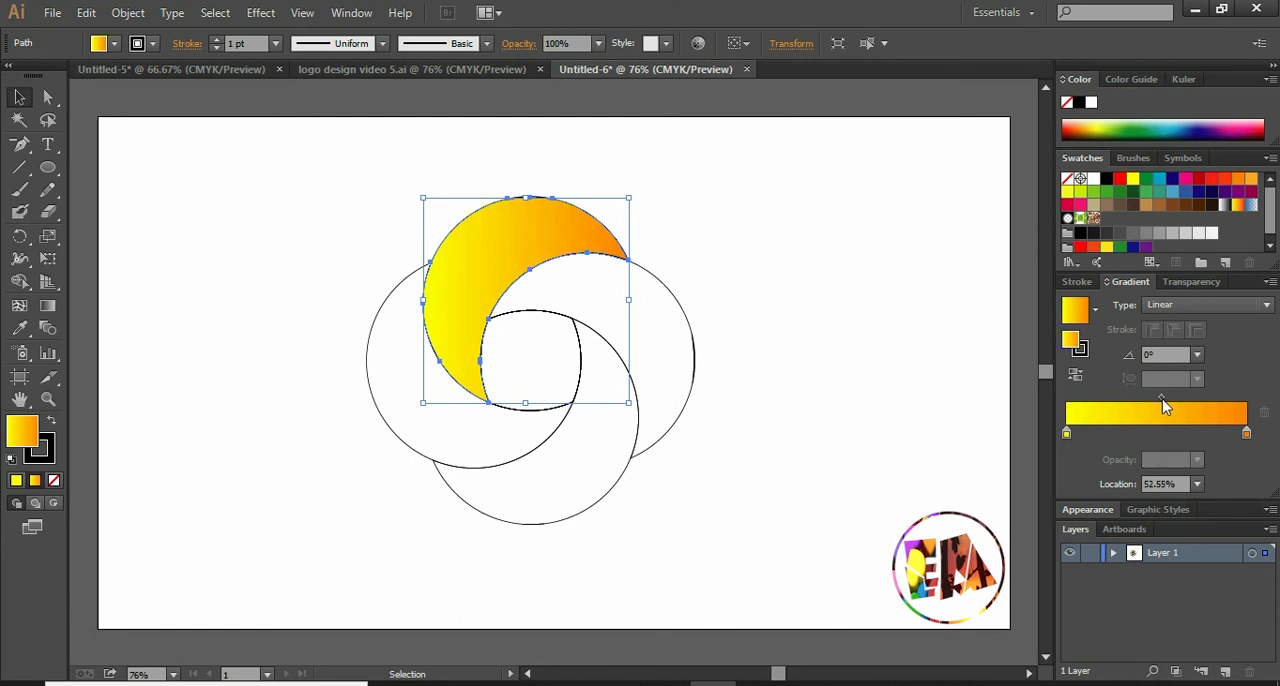
# - Apply the same yellow-to-orange gradient to the bottom petal
pyautogui.click(613, 490)
pyautogui.click(613, 490)
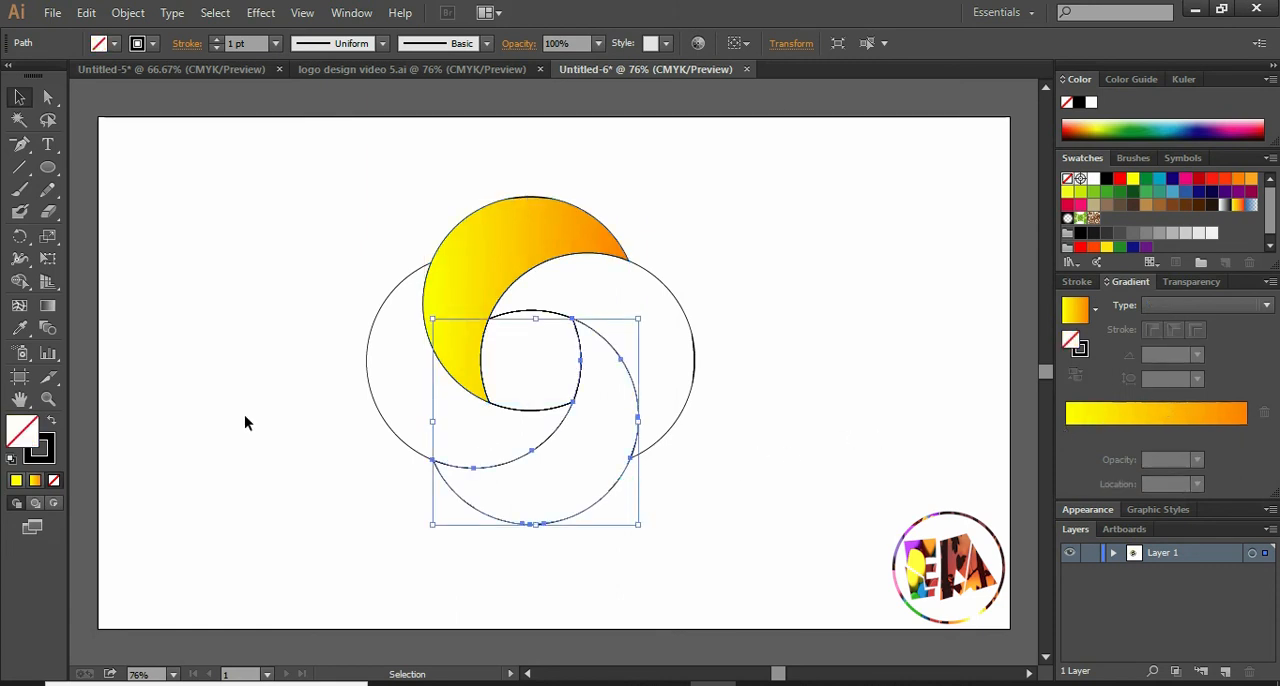
pyautogui.click(1163, 410)
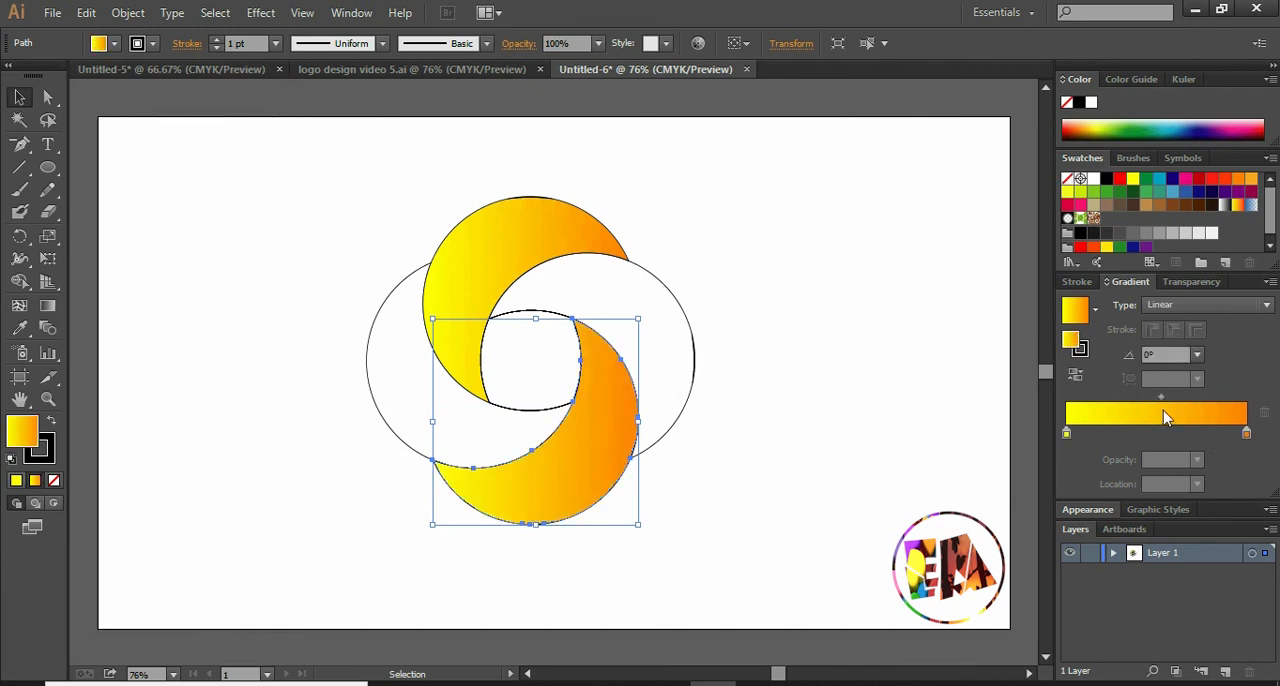
# - Fill the right petal with a linear gradient from blue to light green
pyautogui.click(672, 289)
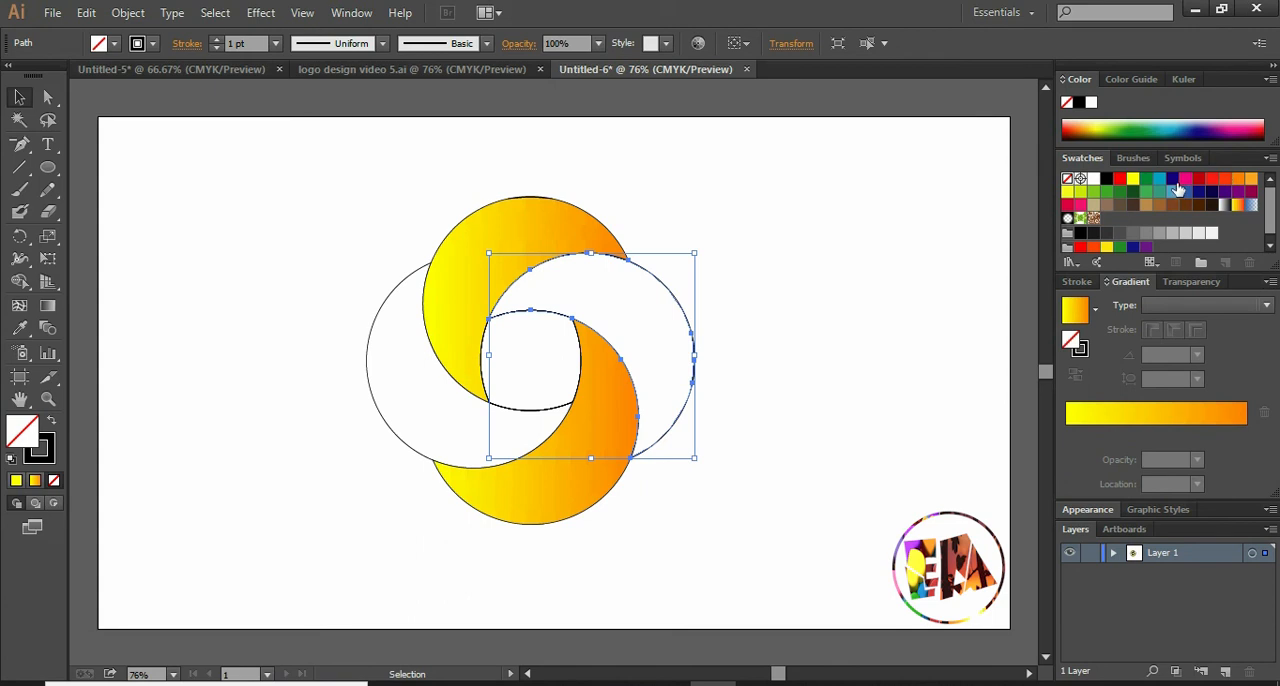
pyautogui.moveTo(1173, 196); pyautogui.dragTo(1067, 425)
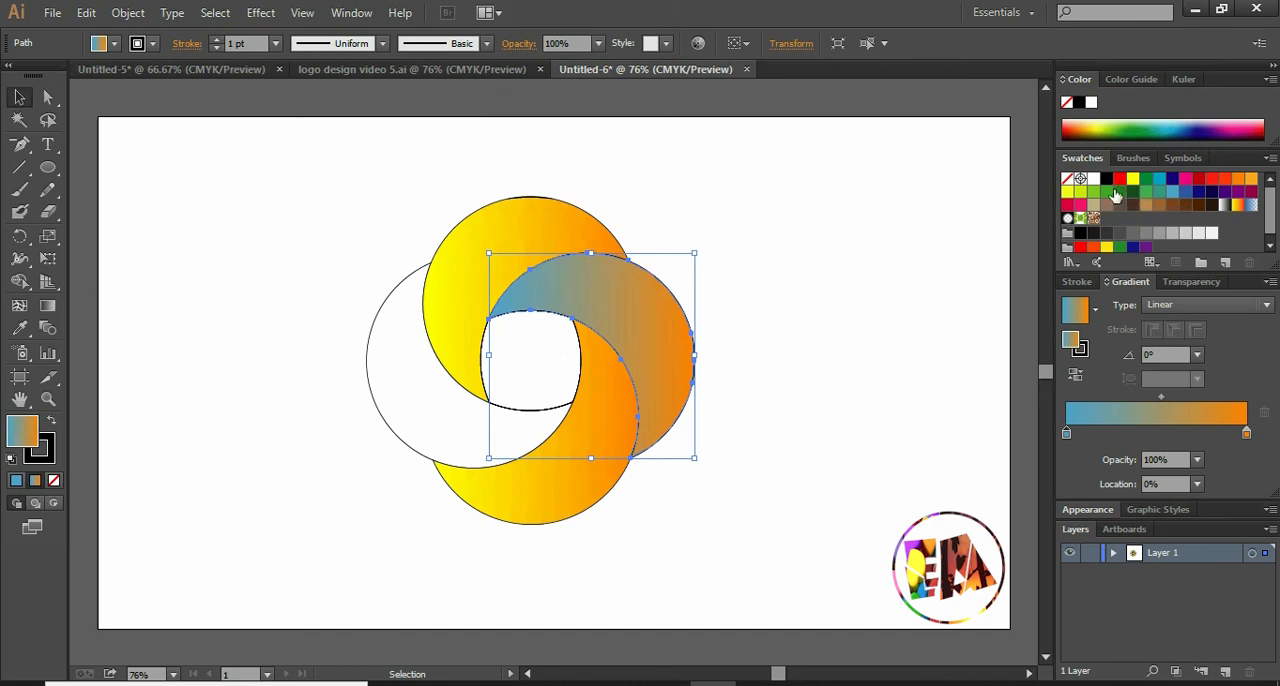
pyautogui.moveTo(1093, 191); pyautogui.dragTo(1247, 443)
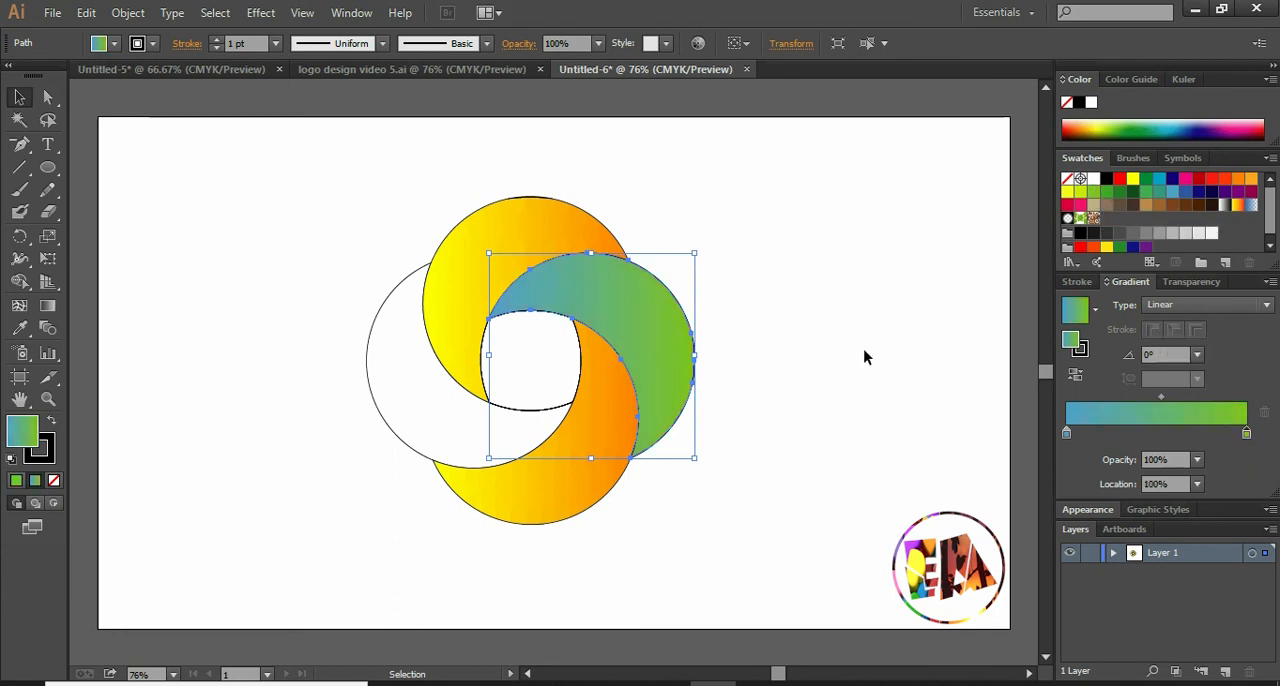
pyautogui.moveTo(1096, 194); pyautogui.dragTo(1247, 436)
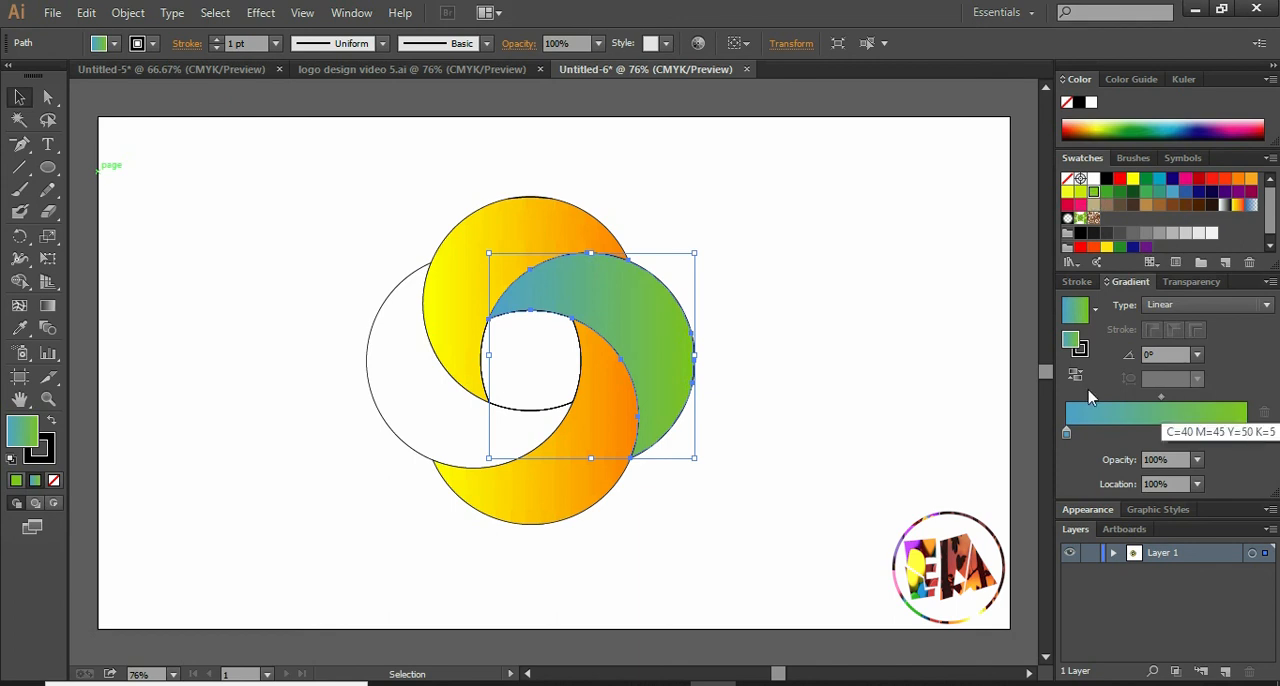
# - Apply the same blue-to-green gradient to the left petal and deselect it
pyautogui.click(390, 302)
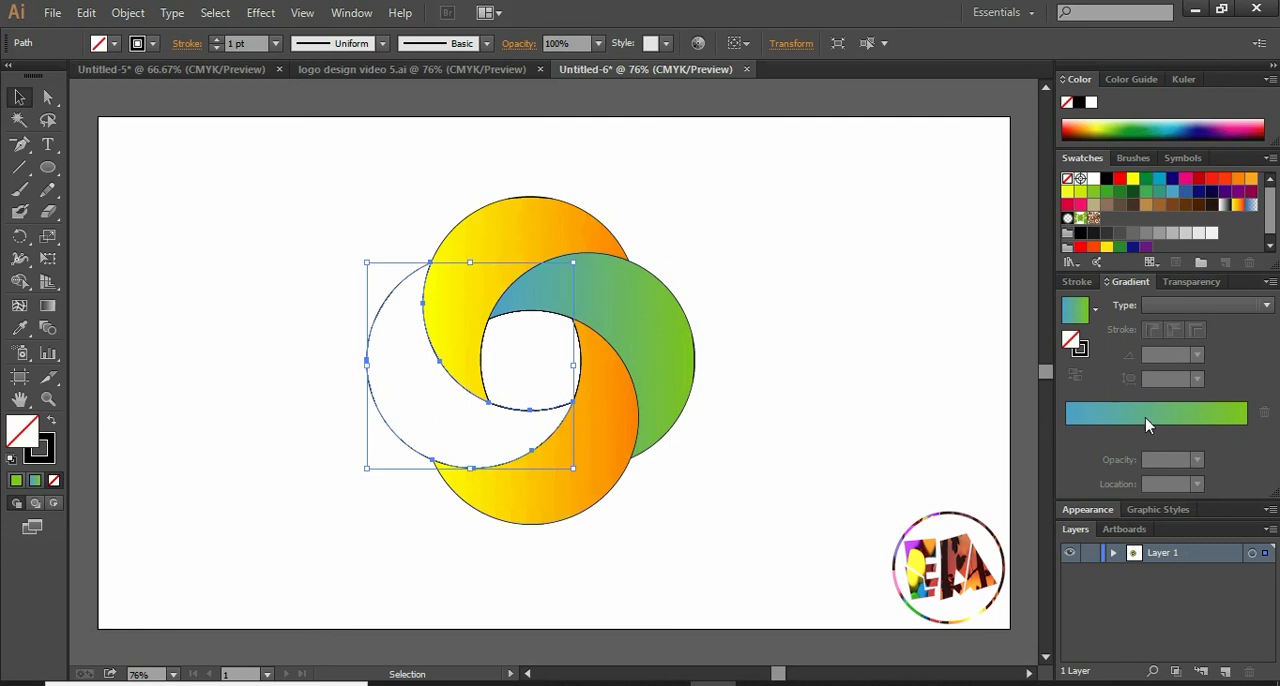
pyautogui.click(1148, 420)
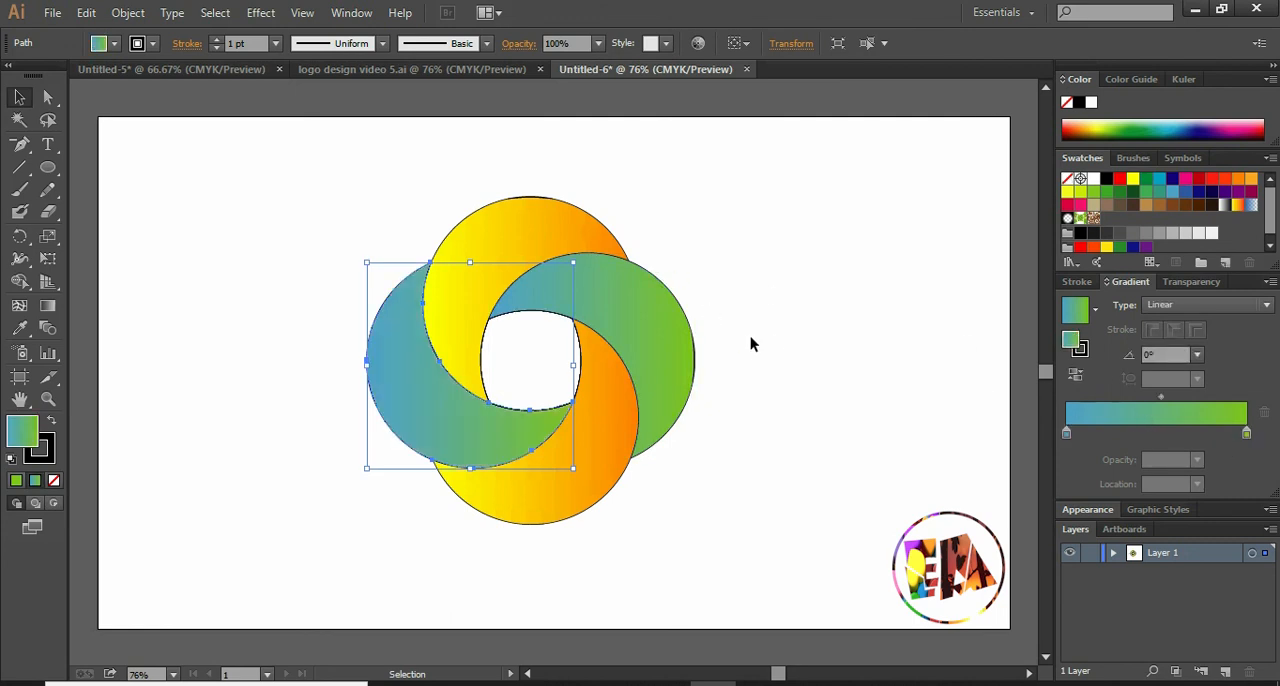
pyautogui.click(783, 391)
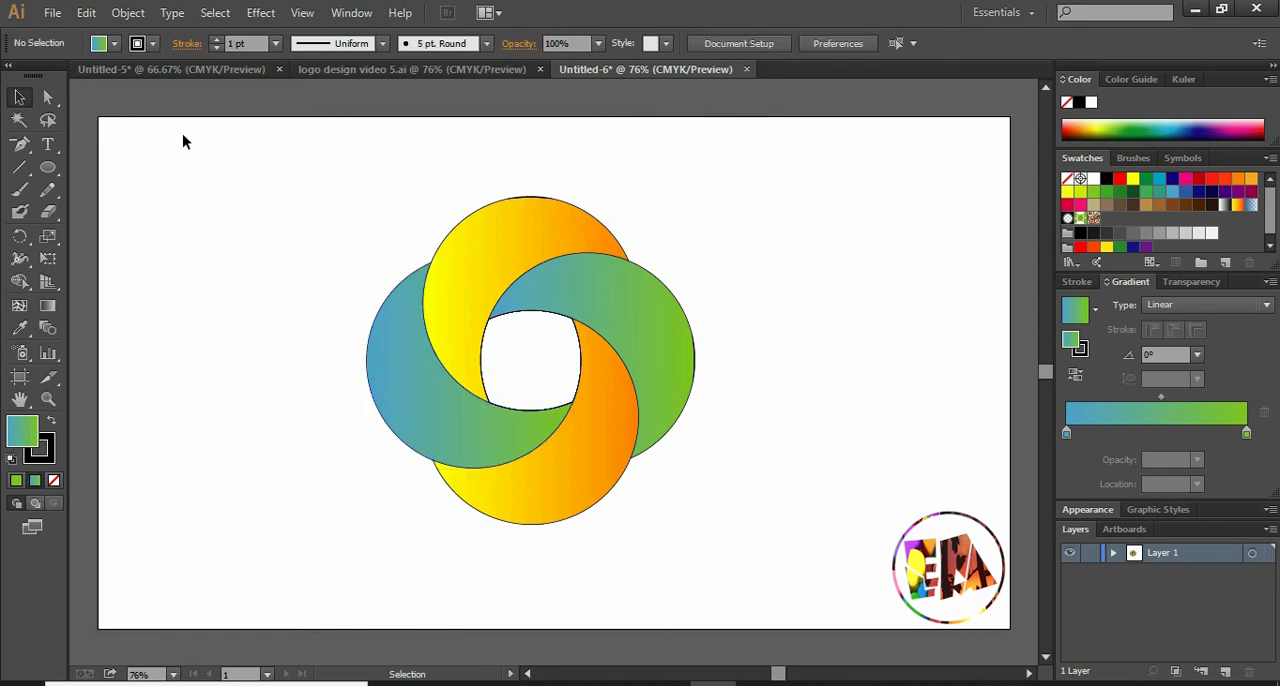
# - Move the four petals together down and to the left on the artboard
pyautogui.moveTo(277, 180); pyautogui.dragTo(729, 486)
pyautogui.moveTo(642, 388); pyautogui.dragTo(525, 425)
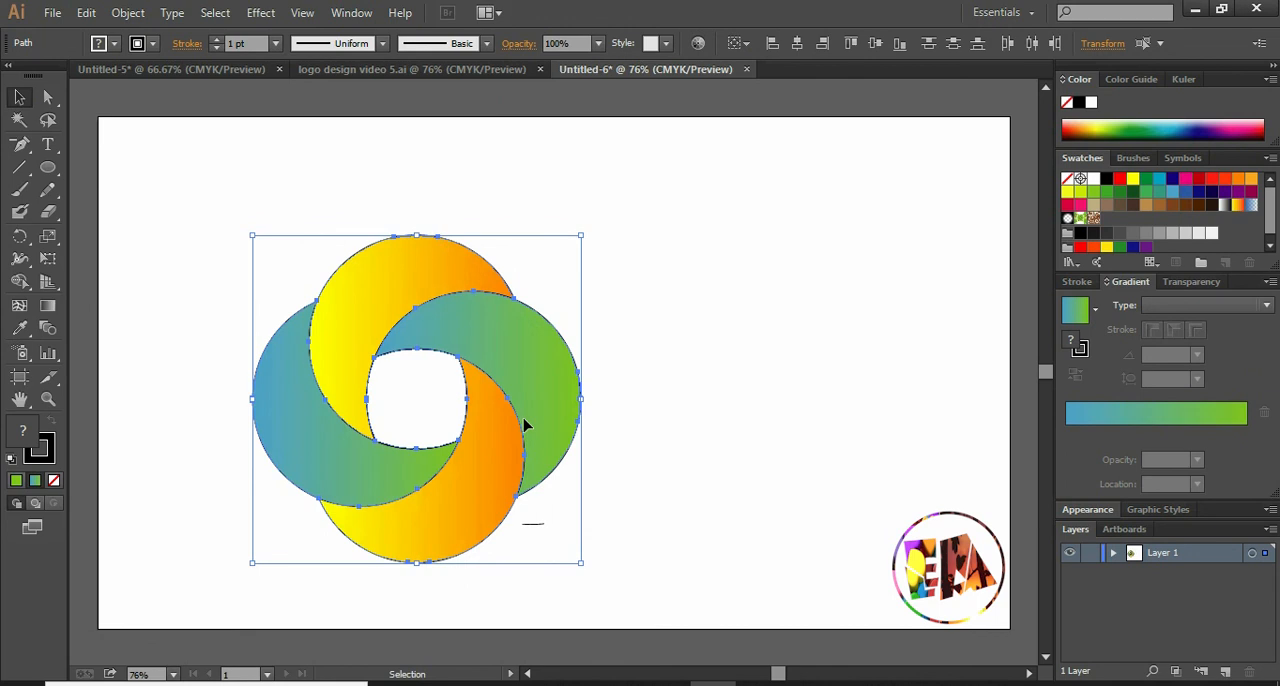
pyautogui.click(614, 290)
# - Draw a rectangle covering the whole artboard with a black fill and no stroke, and place it behind all the other objects in Layer 1
pyautogui.moveTo(47, 170); pyautogui.dragTo(114, 178)
pyautogui.moveTo(97, 117); pyautogui.dragTo(1008, 628)
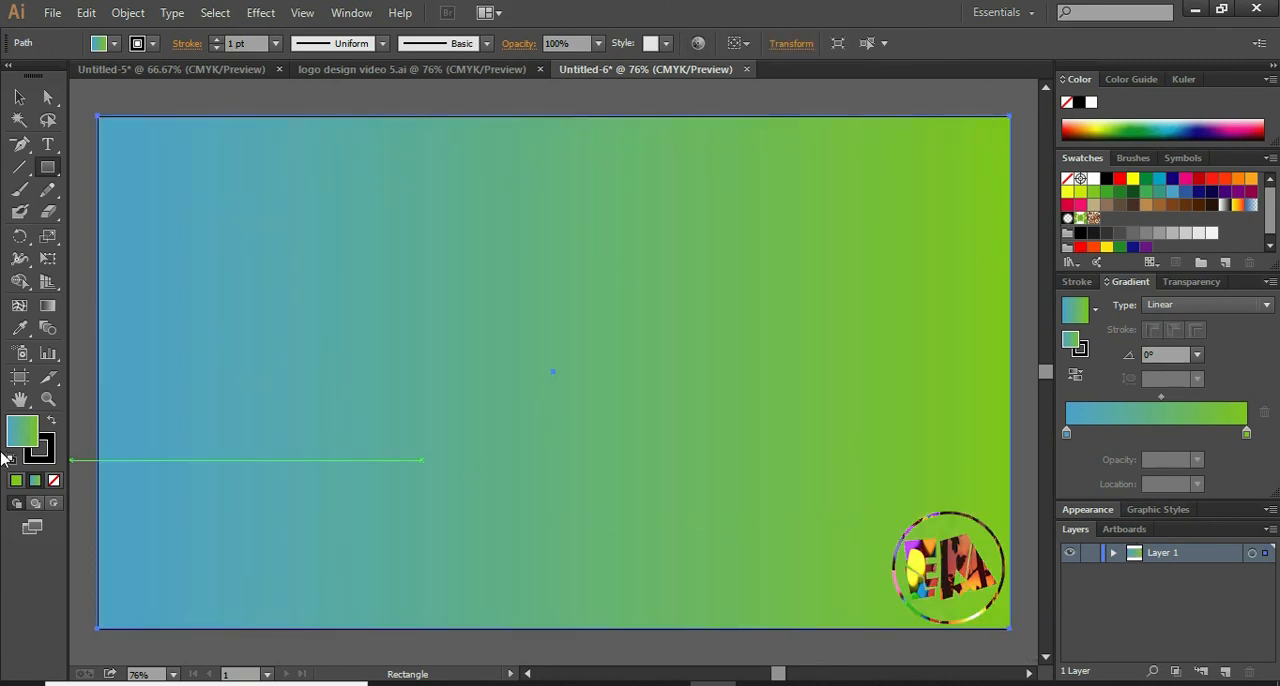
pyautogui.click(50, 422)
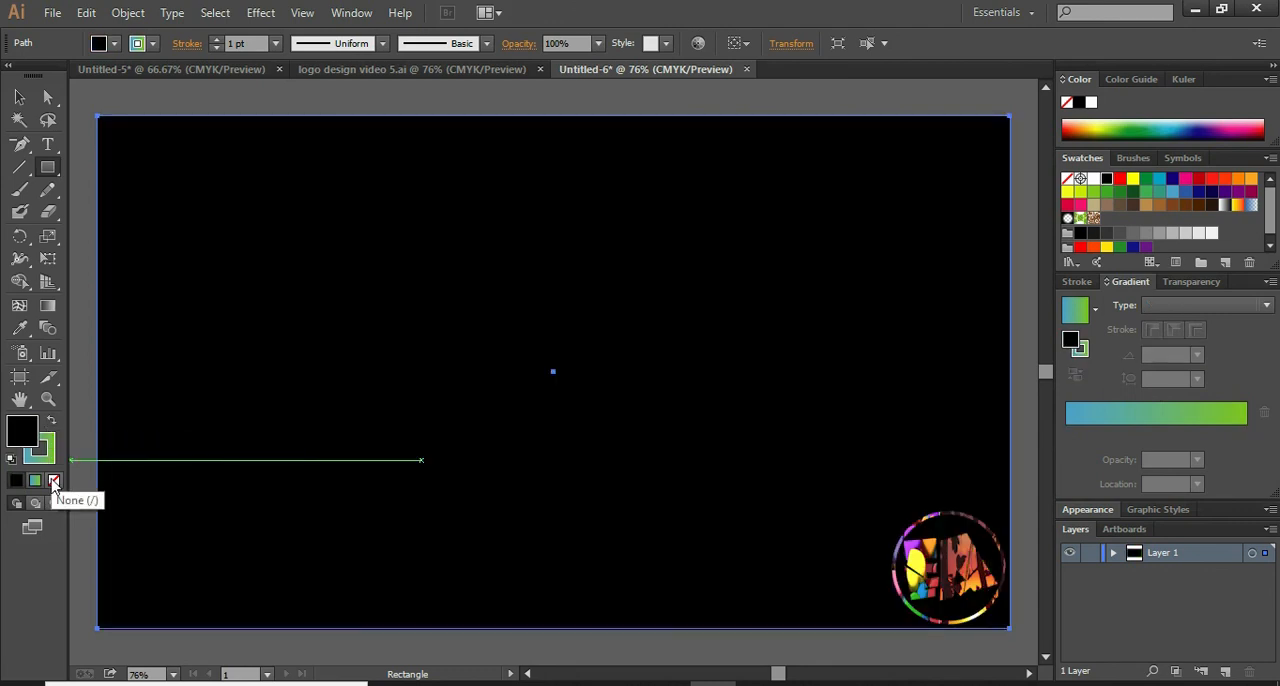
pyautogui.click(44, 455)
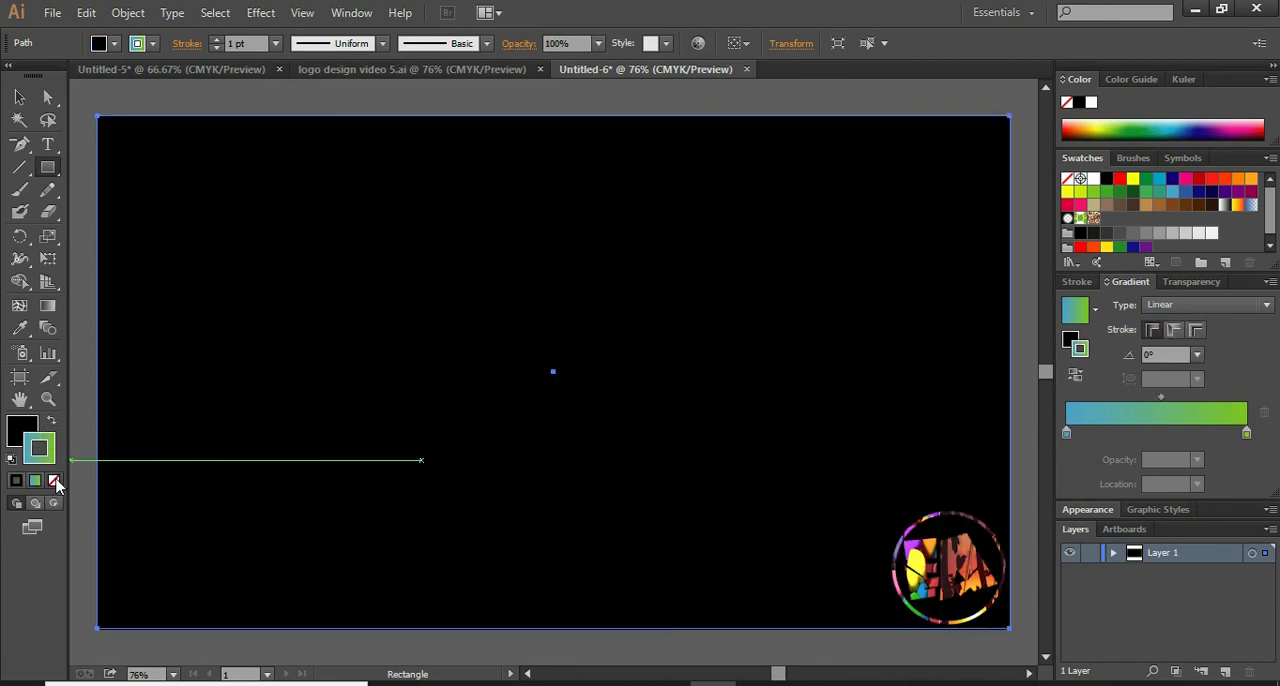
pyautogui.click(55, 482)
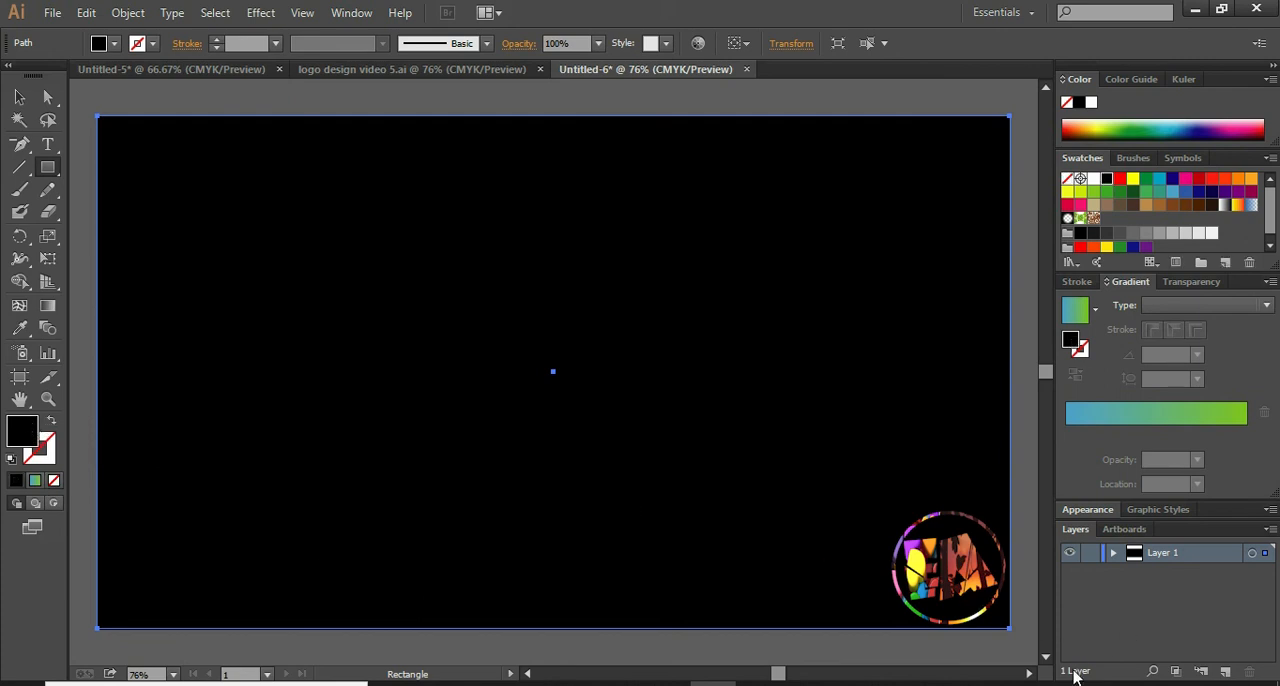
pyautogui.click(1114, 554)
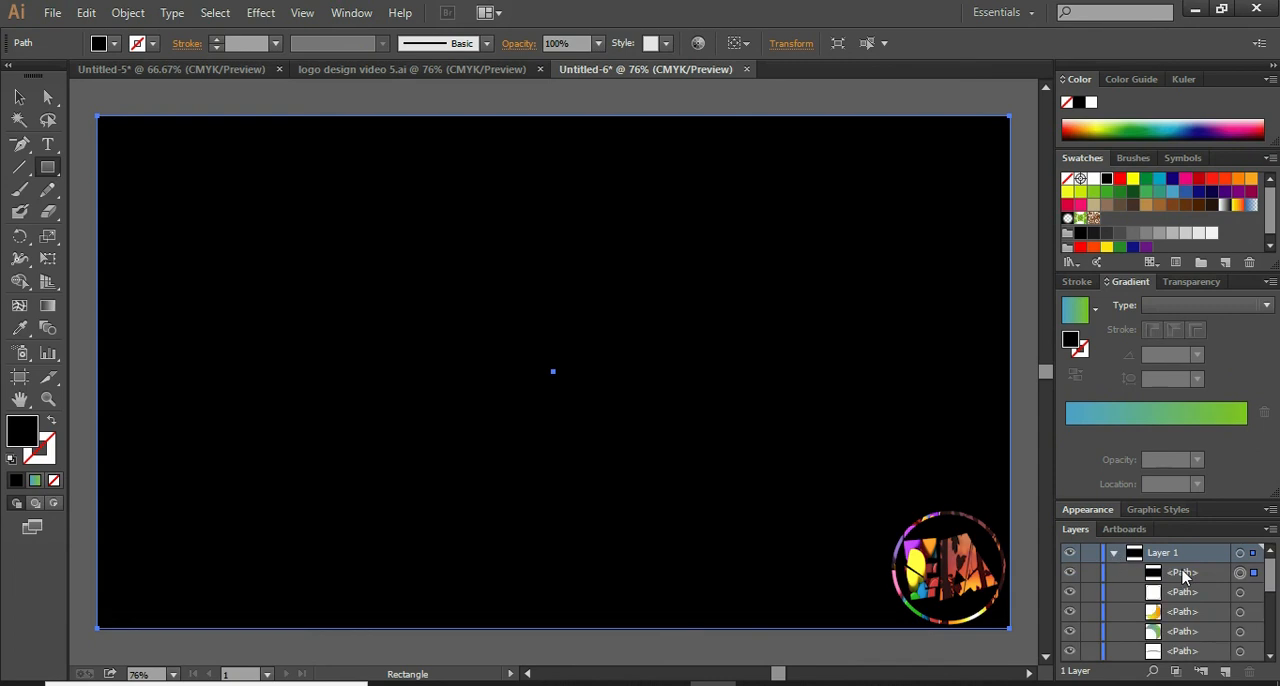
pyautogui.moveTo(1192, 575); pyautogui.dragTo(1180, 633)
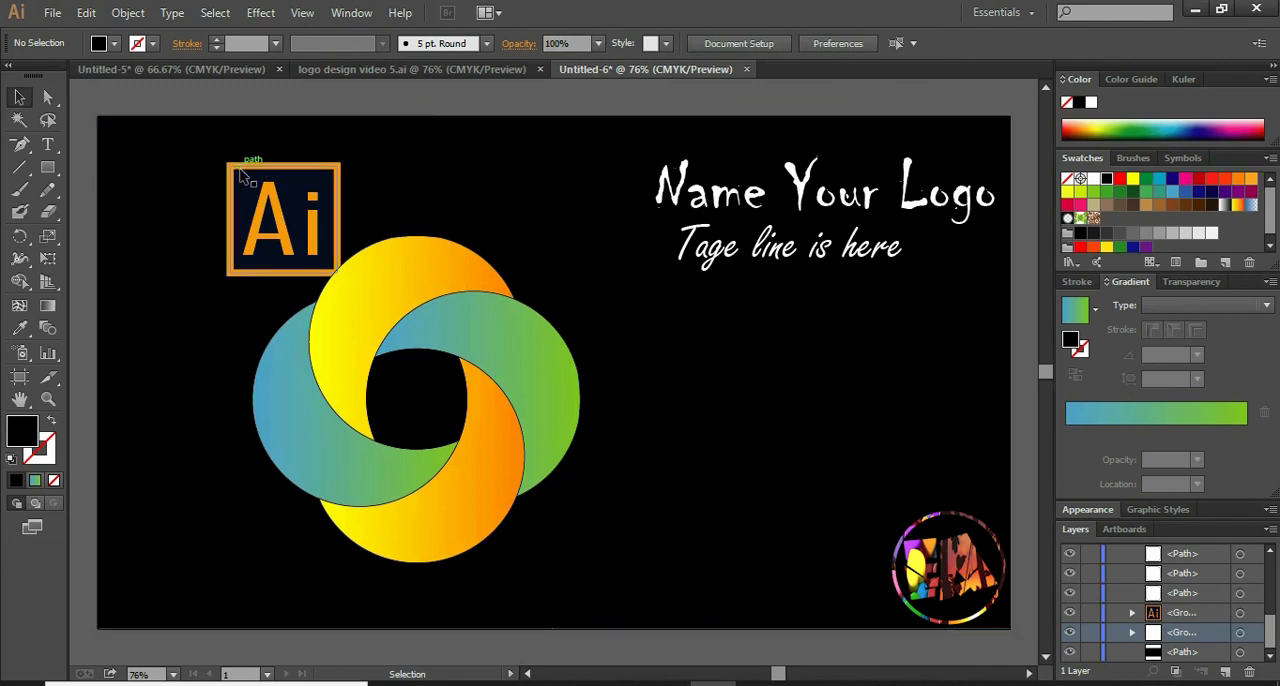
# - Show the hidden Ai badge and text groups, and place the "Name Your Logo" text with its tagline to the right of the petals
pyautogui.moveTo(240, 176); pyautogui.dragTo(139, 149)
pyautogui.click(693, 200)
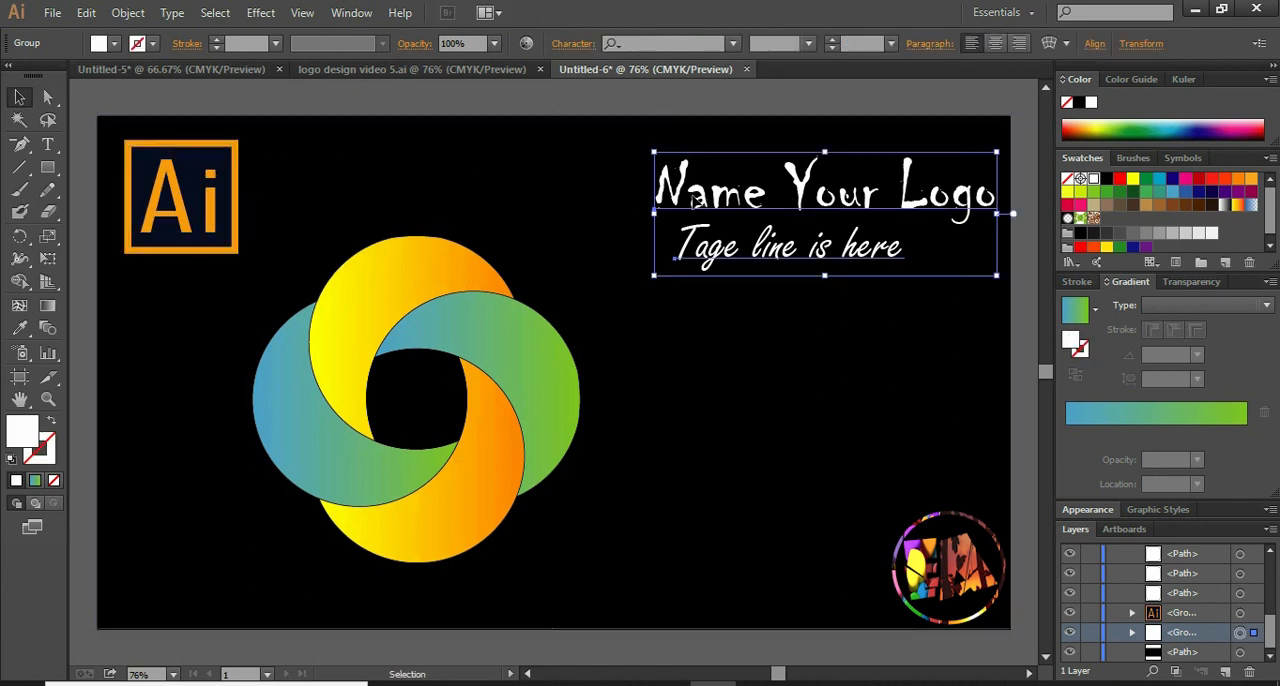
pyautogui.moveTo(693, 200); pyautogui.dragTo(667, 388)
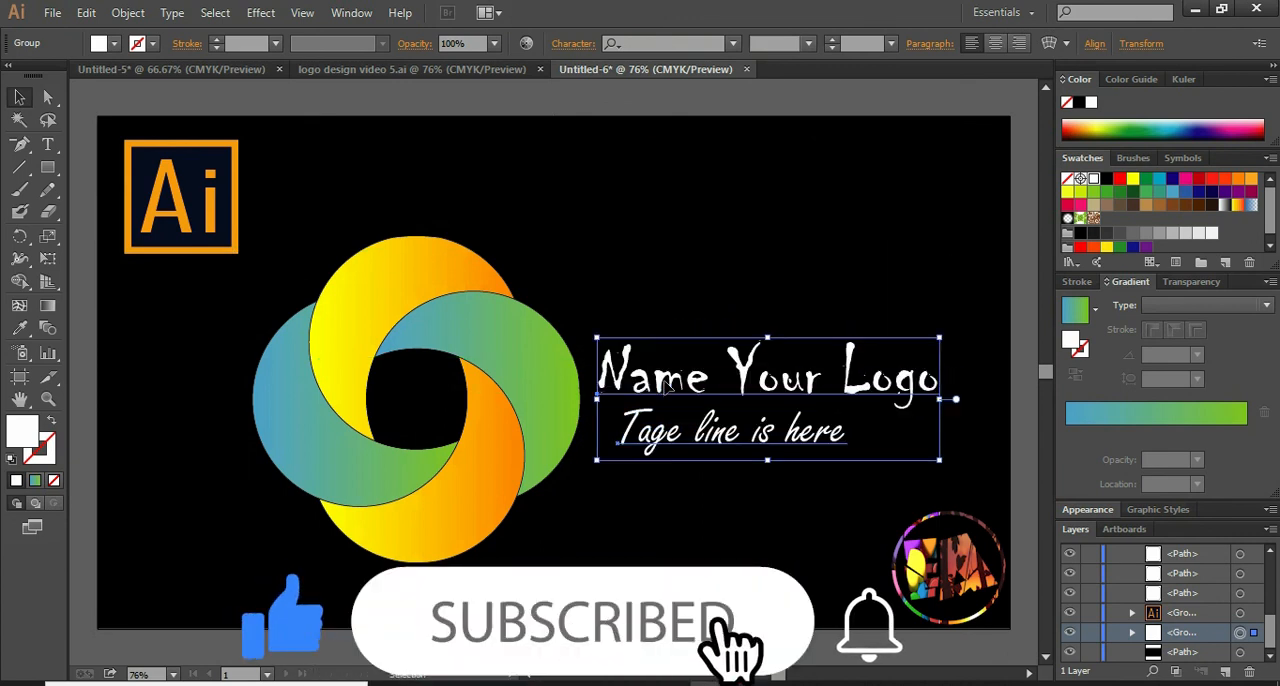
pyautogui.click(713, 106)
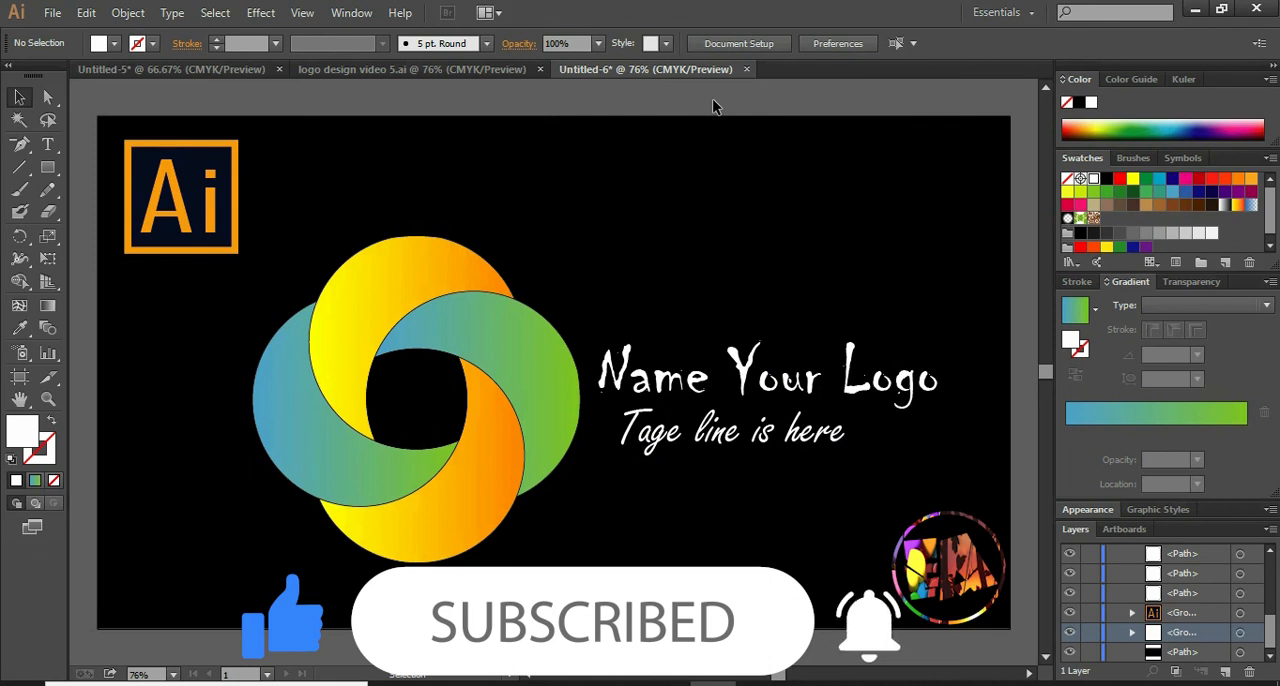